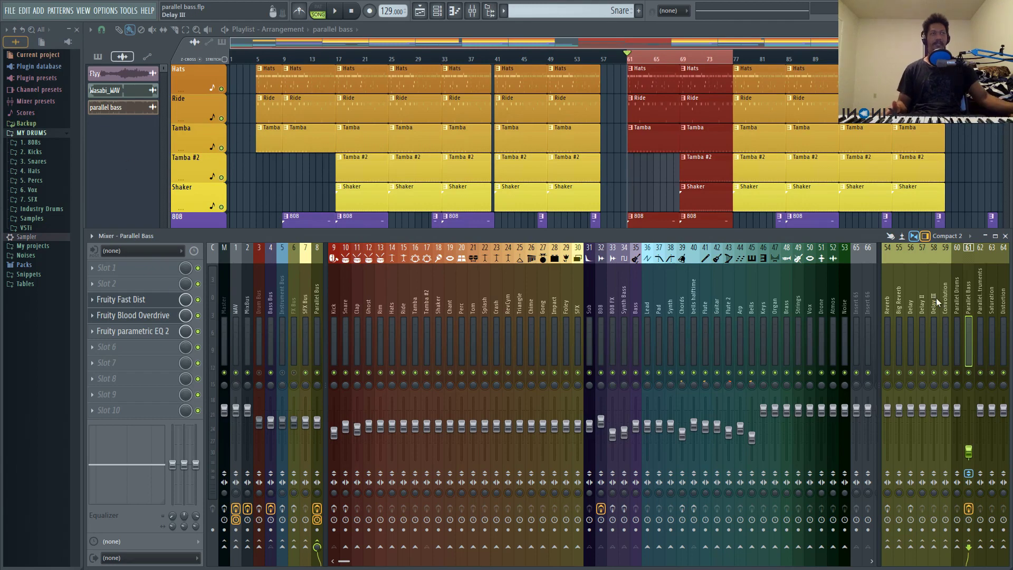
# - Look through the mixer's parallel processing send tracks, from Parallel Drums and Parallel Bass to Saturation and Distortion
pyautogui.click(960, 307)
pyautogui.click(971, 305)
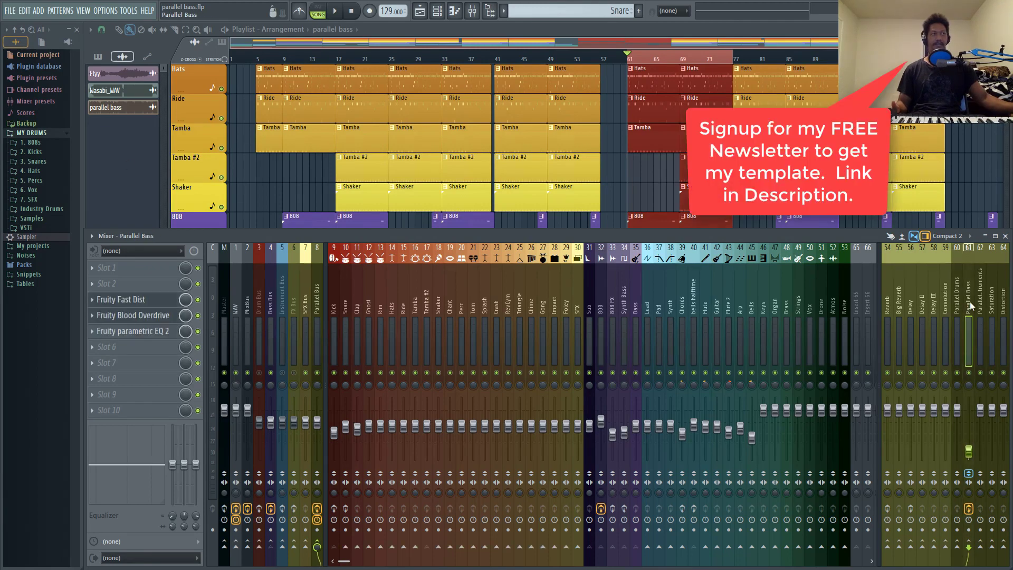
pyautogui.click(980, 303)
pyautogui.click(993, 305)
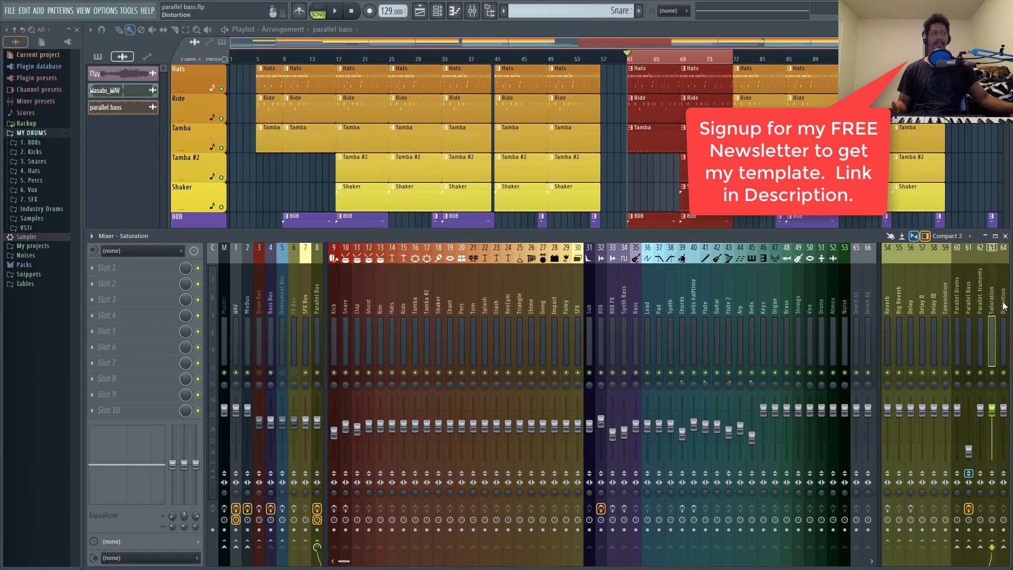
pyautogui.click(1003, 306)
pyautogui.click(981, 307)
pyautogui.click(969, 309)
pyautogui.click(961, 311)
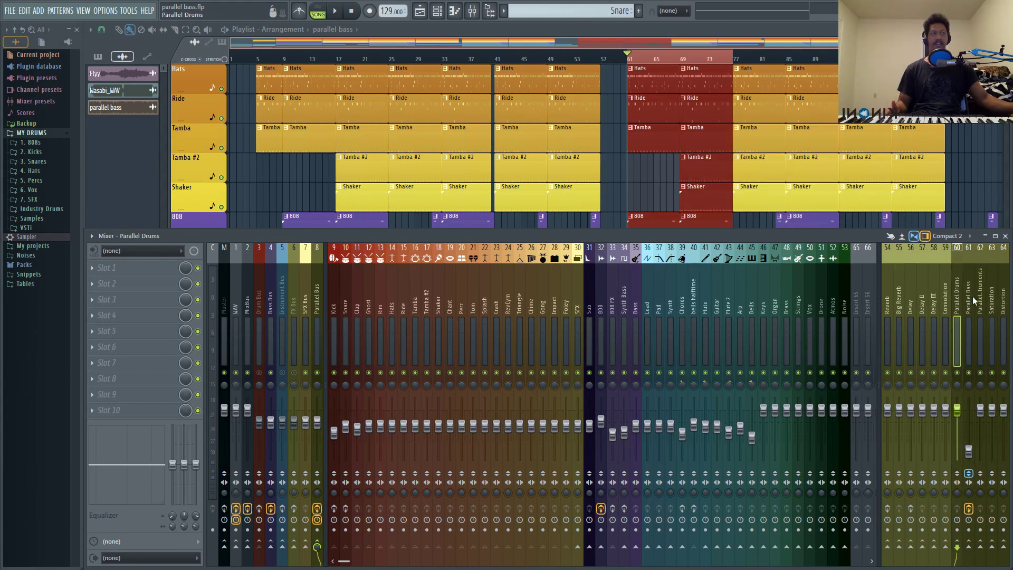
# - Load Patcher into effect slot 7 of the 808 mixer track and move its window clear of the effect slots
pyautogui.click(600, 309)
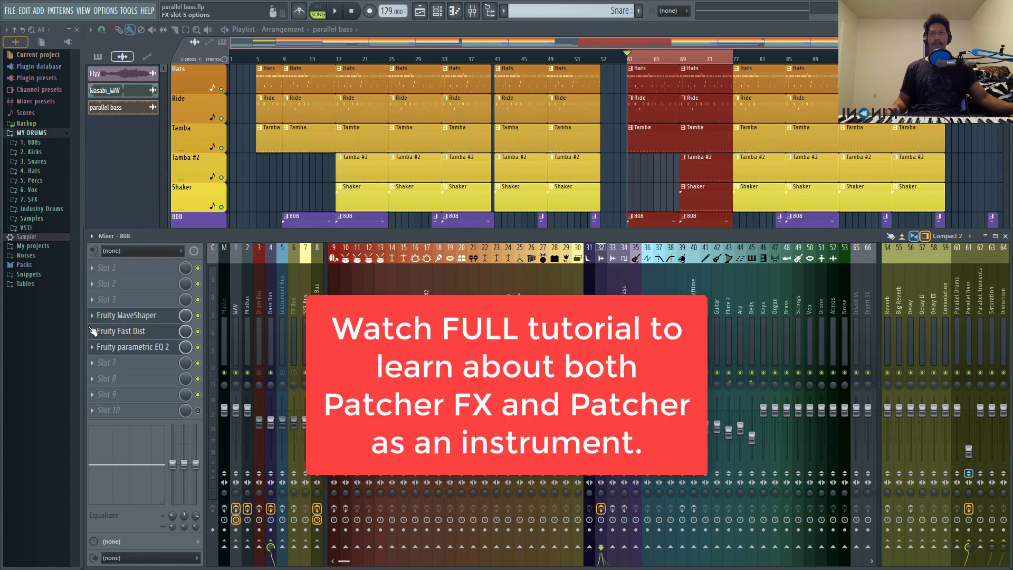
pyautogui.click(113, 363)
pyautogui.moveTo(142, 331)
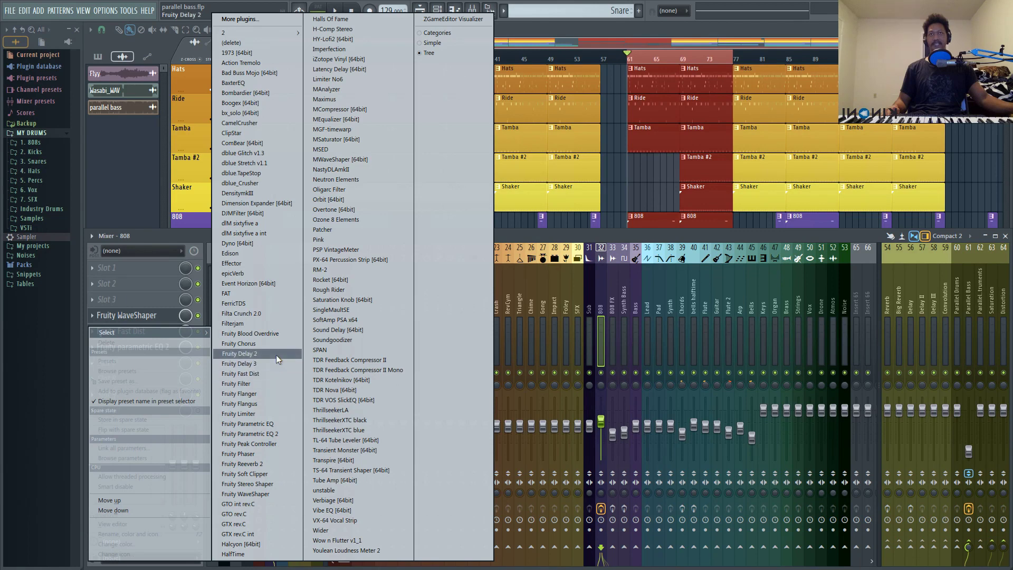
pyautogui.click(338, 231)
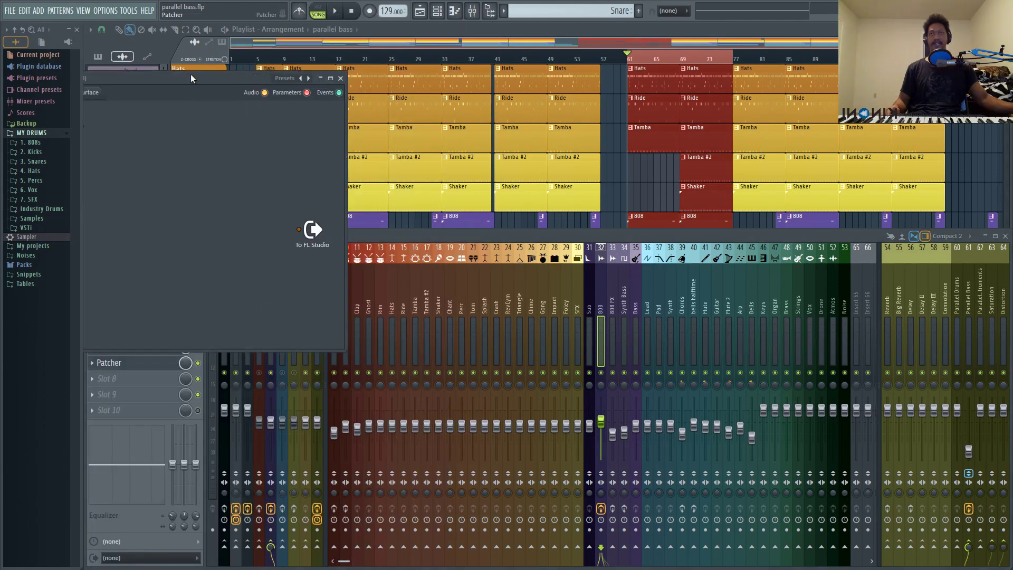
pyautogui.moveTo(185, 78); pyautogui.dragTo(500, 83)
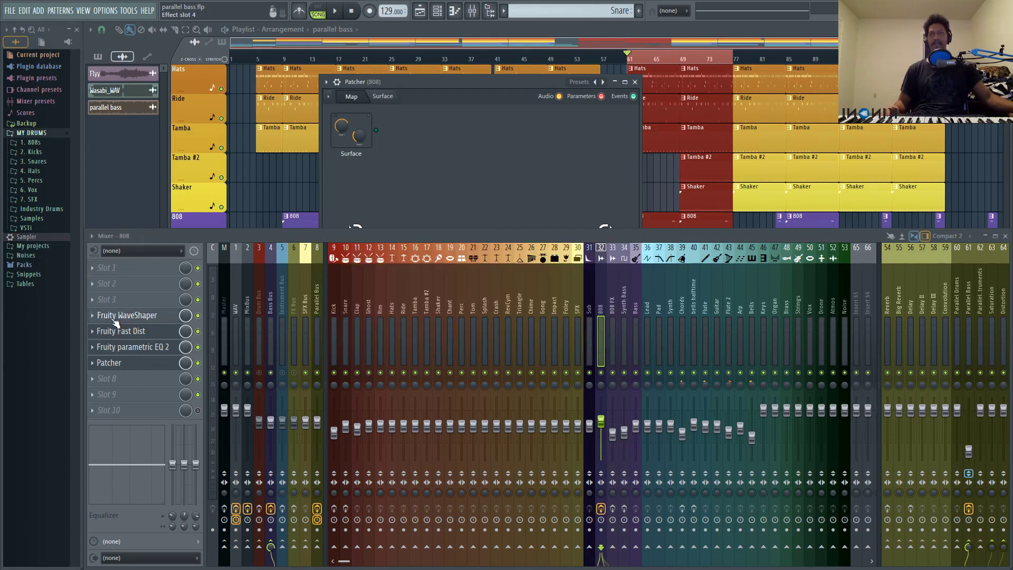
# - Copy the 808 track's Fruity WaveShaper, Fruity Fast Dist and Fruity parametric EQ 2, with their settings, into the Patcher map
pyautogui.rightClick(96, 316)
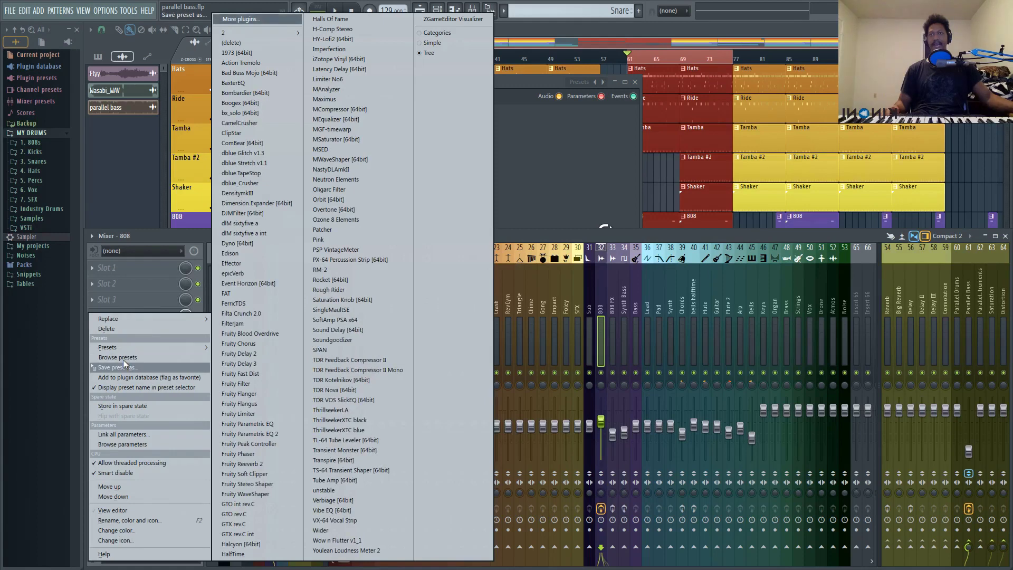
pyautogui.moveTo(123, 367); pyautogui.dragTo(436, 145)
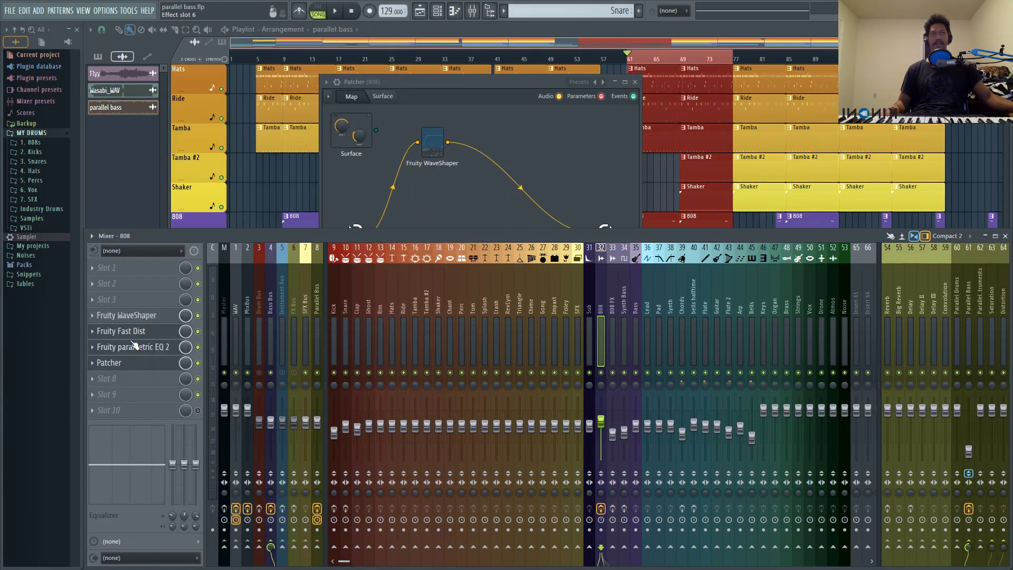
pyautogui.moveTo(104, 336); pyautogui.dragTo(525, 240)
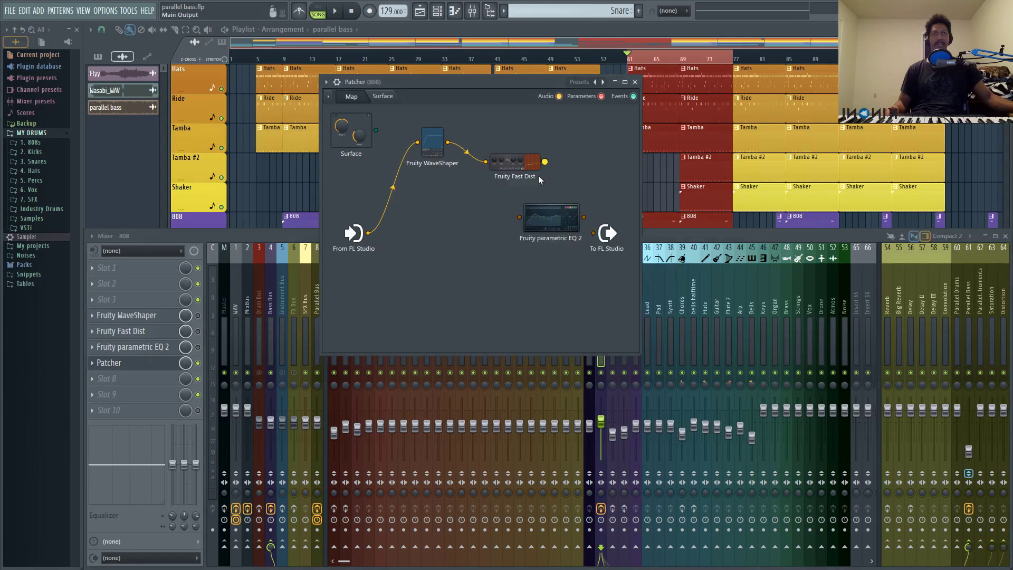
# - Wire Fruity WaveShaper, Fruity Fast Dist and Fruity parametric EQ 2 in series to the Patcher output and line up the modules
pyautogui.moveTo(545, 162); pyautogui.dragTo(515, 207)
pyautogui.moveTo(519, 217); pyautogui.dragTo(519, 216)
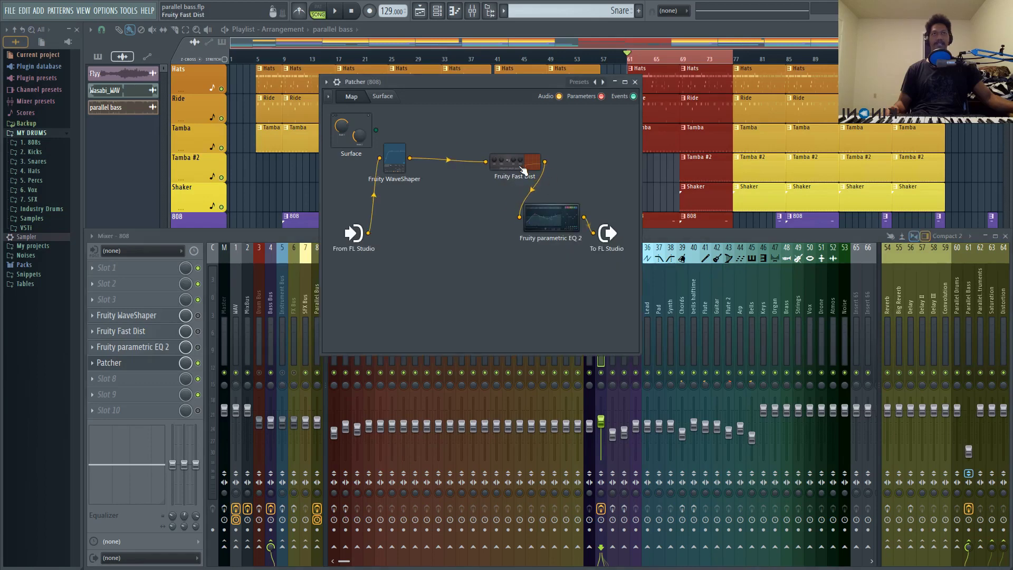
pyautogui.moveTo(523, 168); pyautogui.dragTo(478, 173)
pyautogui.moveTo(478, 173); pyautogui.dragTo(478, 173)
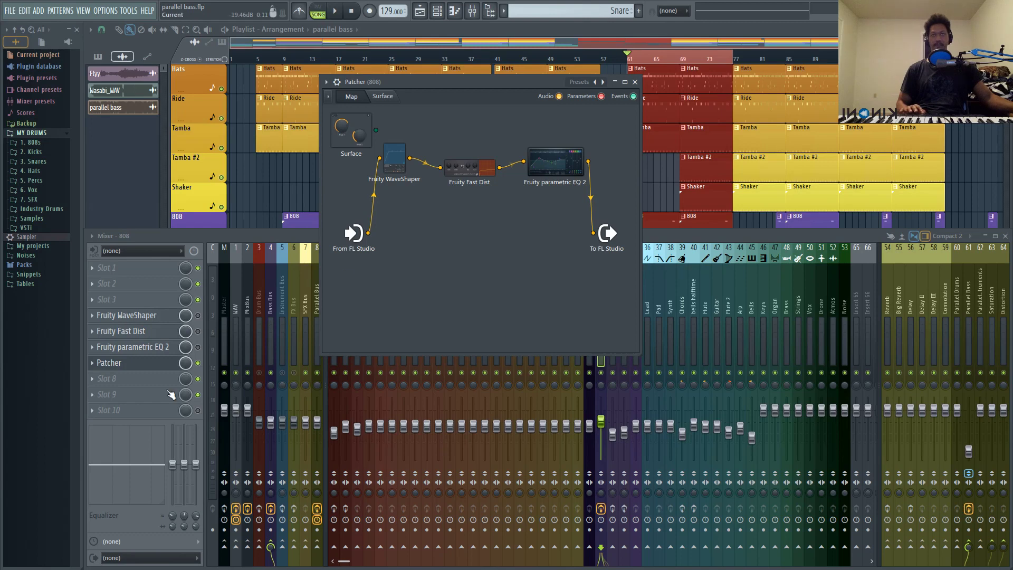
# - Play the song to audition the 808 through Patcher, and toggle the track's original Fruity WaveShaper slot
pyautogui.press('space')
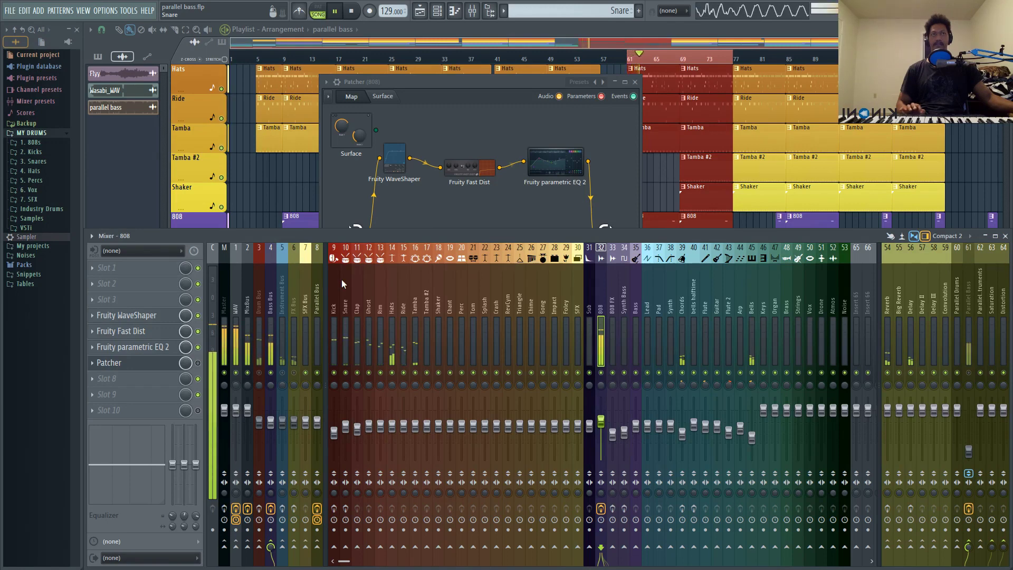
pyautogui.press('space')
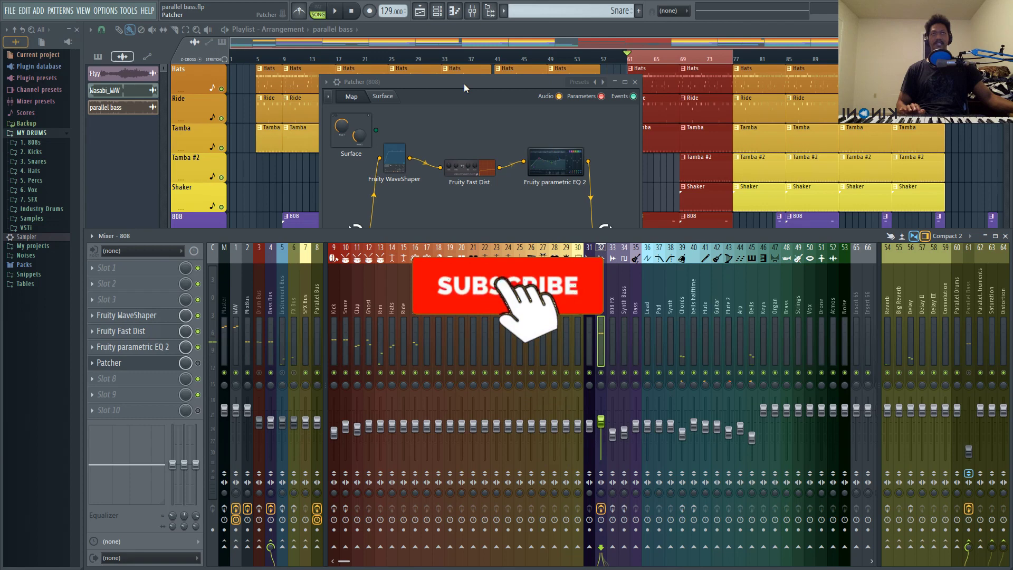
pyautogui.click(464, 83)
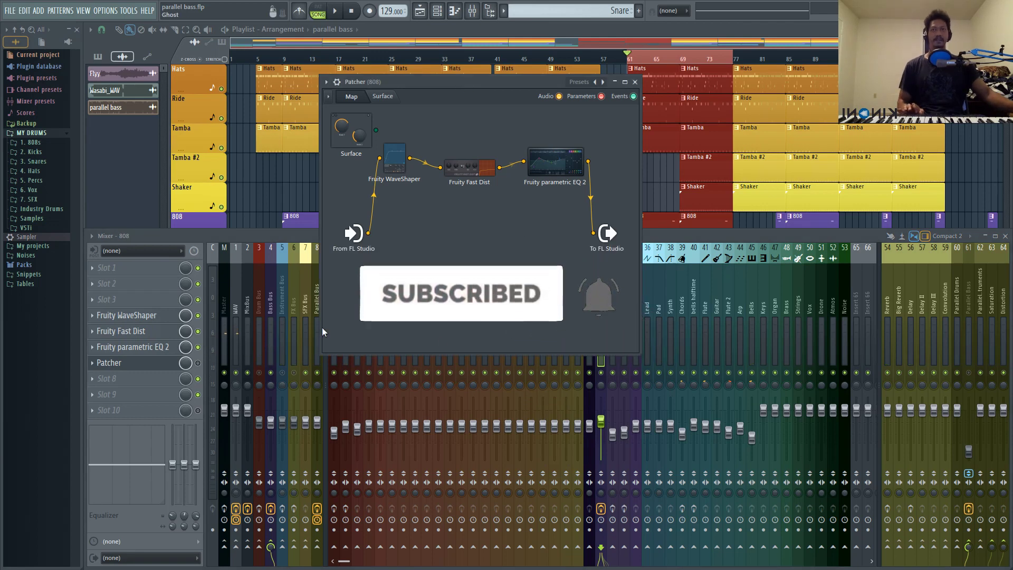
pyautogui.click(198, 315)
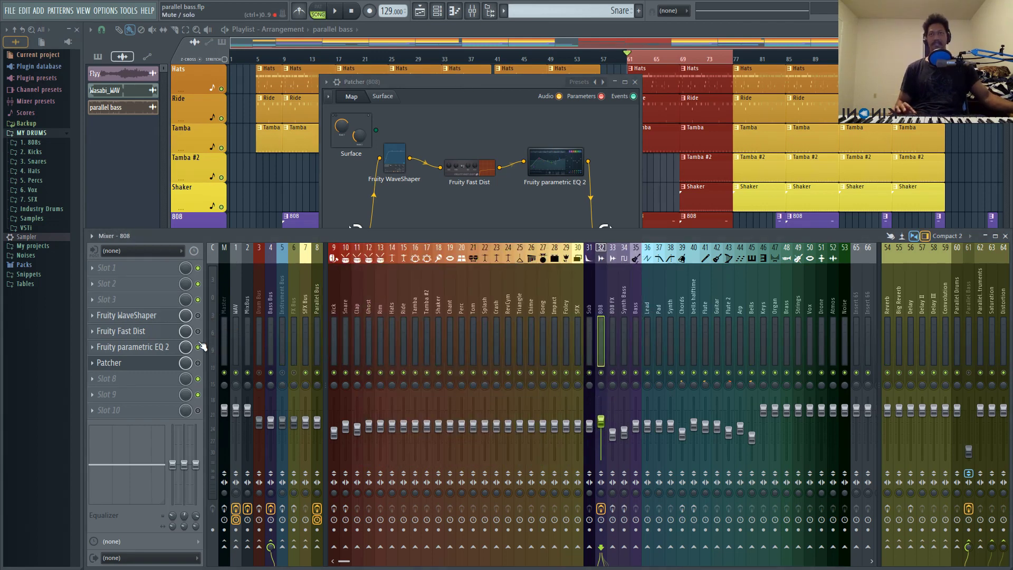
# - Copy the Parallel Bass track's Fruity Fast Dist, Fruity Blood Overdrive and Fruity parametric EQ 2 into the 808's Patcher as a parallel chain
pyautogui.click(969, 306)
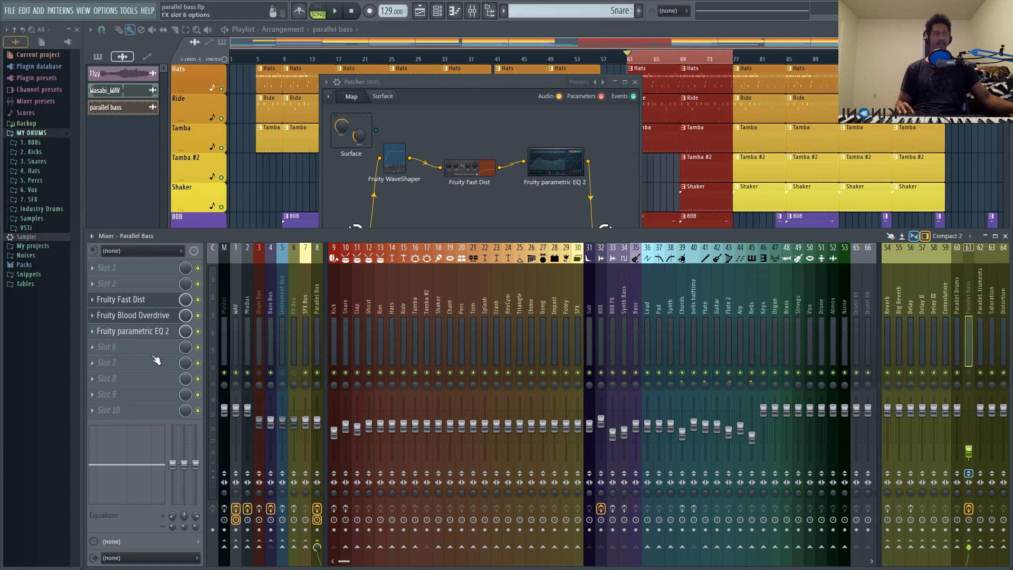
pyautogui.click(161, 300)
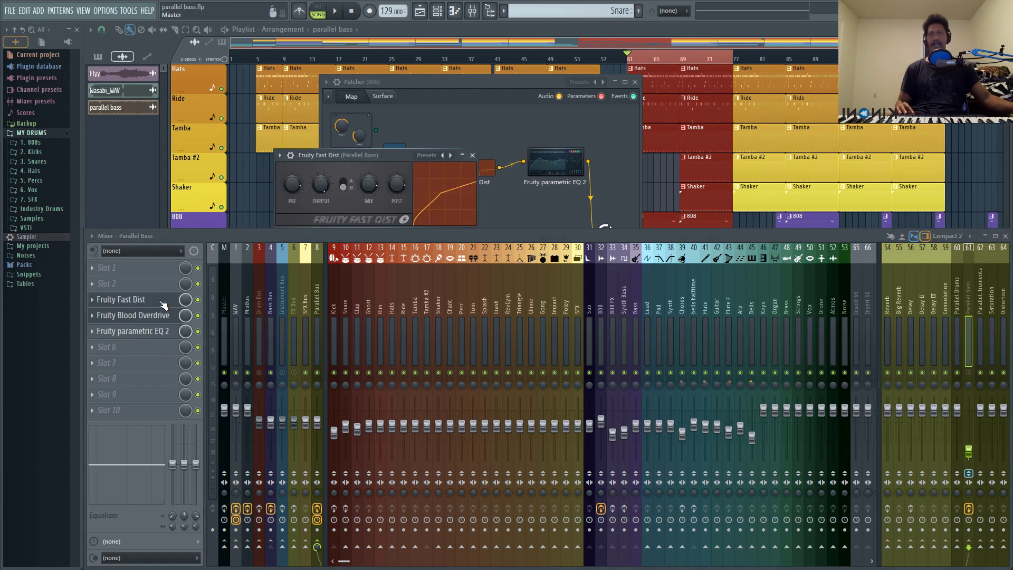
pyautogui.moveTo(457, 83); pyautogui.dragTo(584, 65)
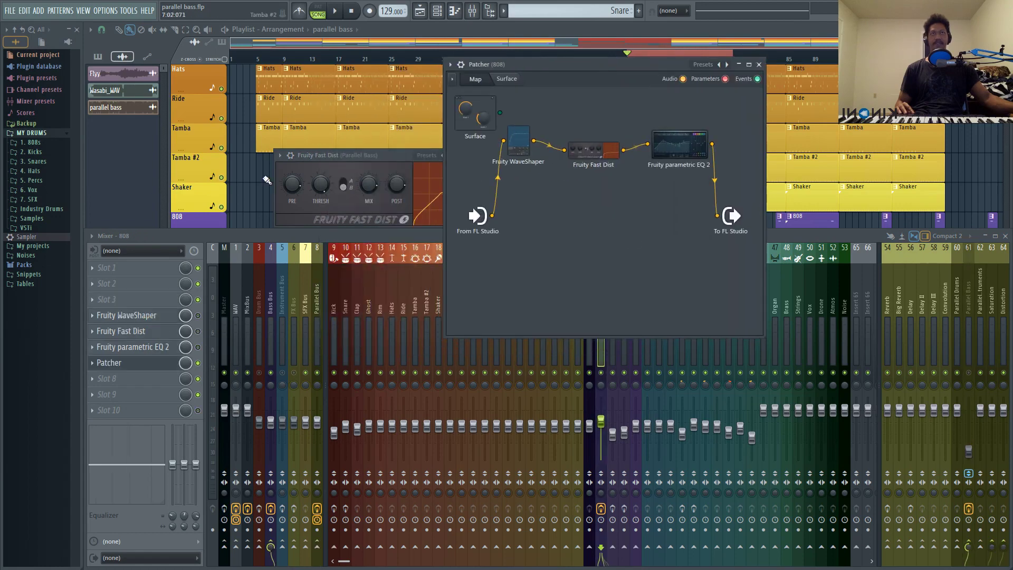
pyautogui.click(322, 156)
pyautogui.click(280, 155)
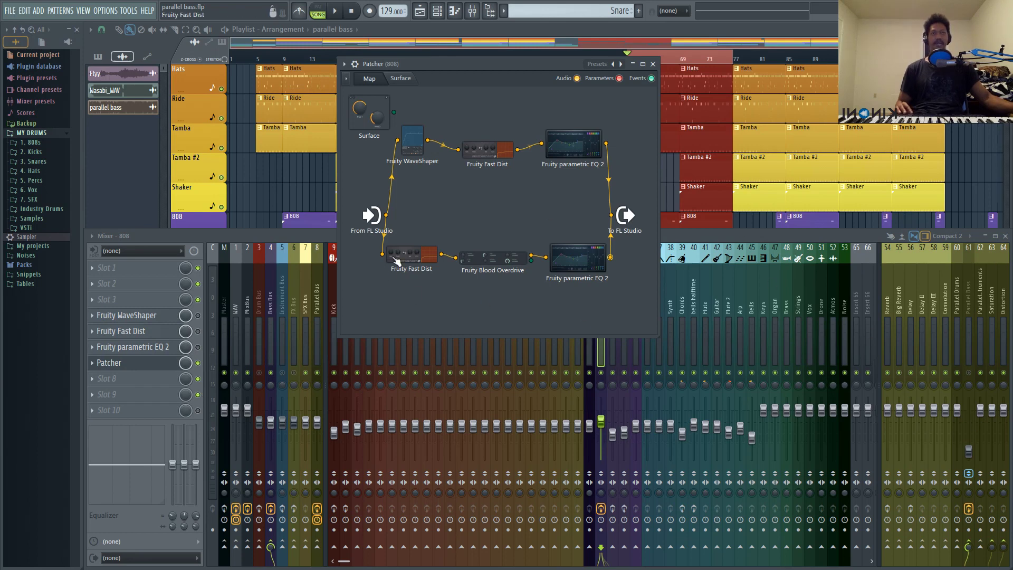
# - Move the parallel chain's three modules lower in the Patcher map and play the song to audition the result
pyautogui.moveTo(397, 259); pyautogui.dragTo(393, 281)
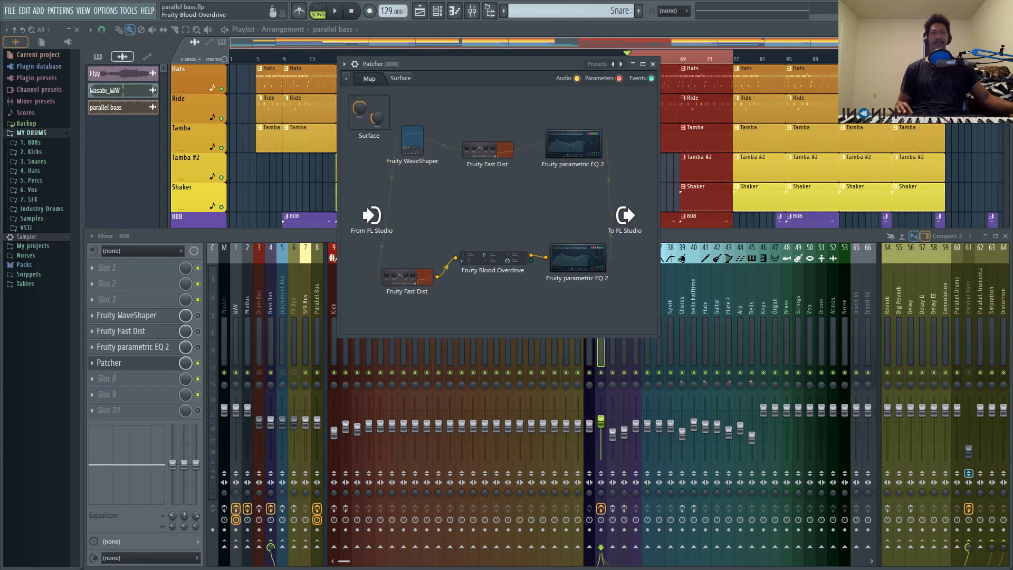
pyautogui.moveTo(492, 258); pyautogui.dragTo(488, 283)
pyautogui.moveTo(574, 258); pyautogui.dragTo(568, 281)
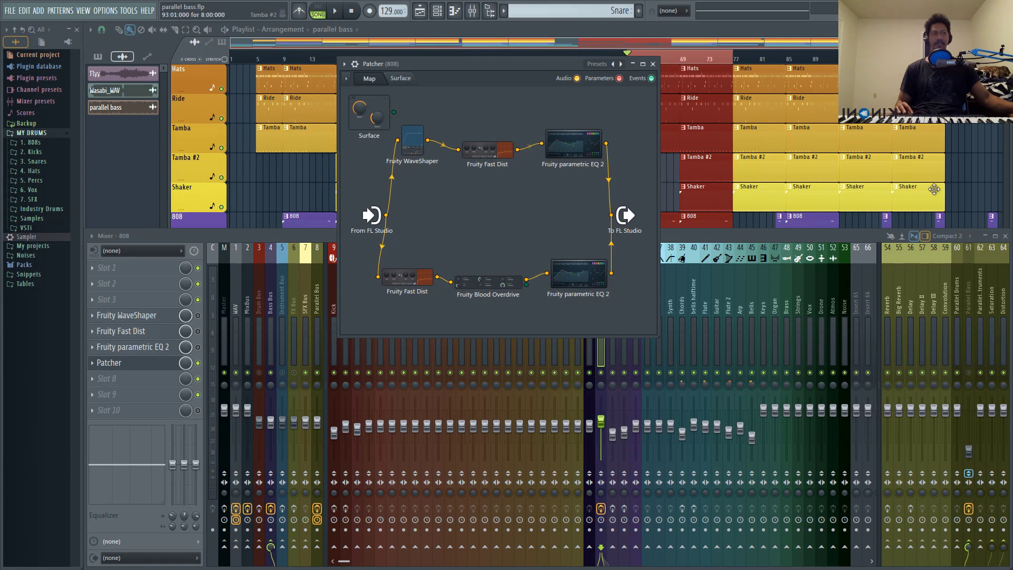
pyautogui.press('space')
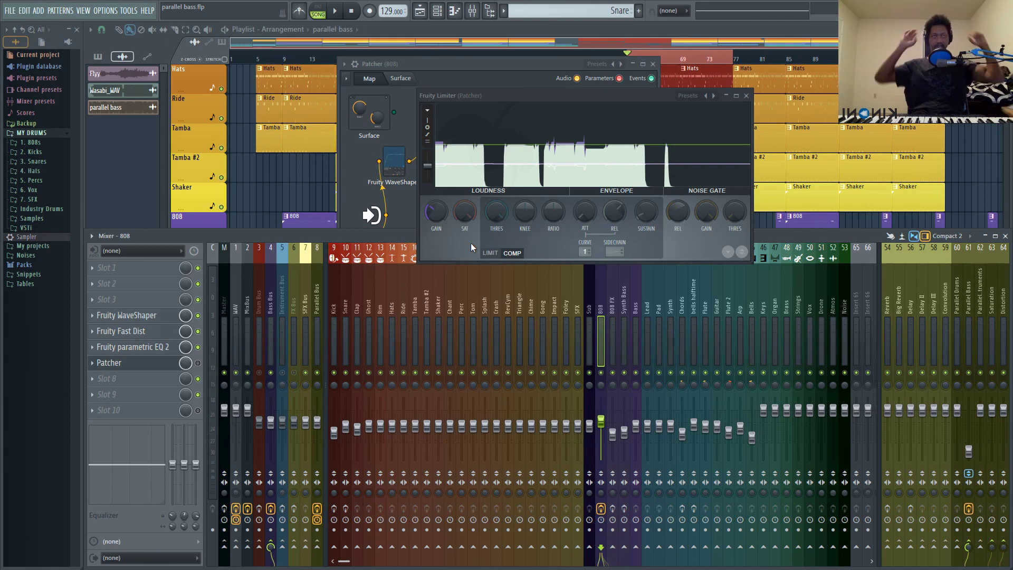
# - Arrange the Patcher and Fruity Limiter windows side by side so that they do not overlap
pyautogui.click(498, 68)
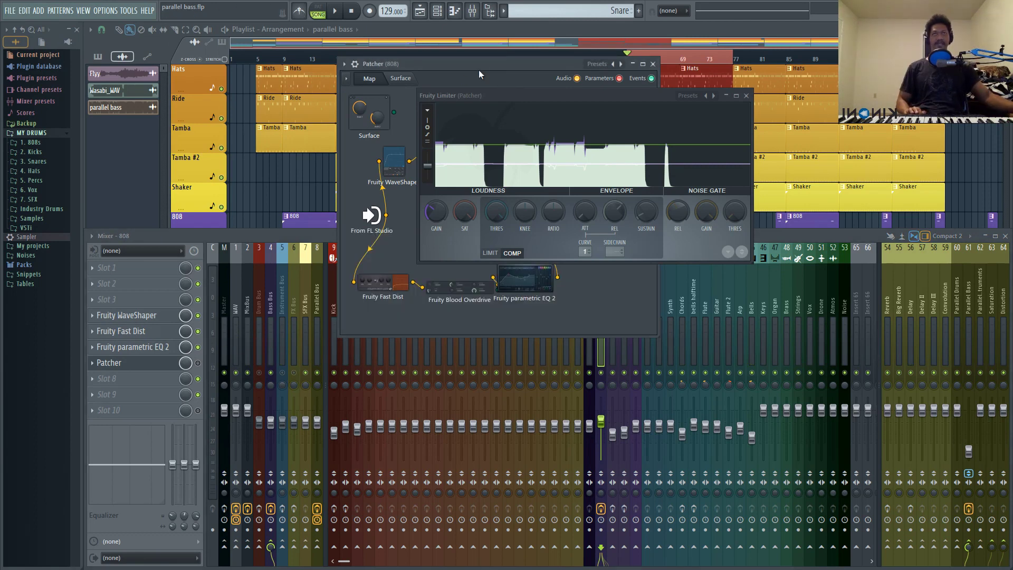
pyautogui.moveTo(520, 91); pyautogui.dragTo(729, 74)
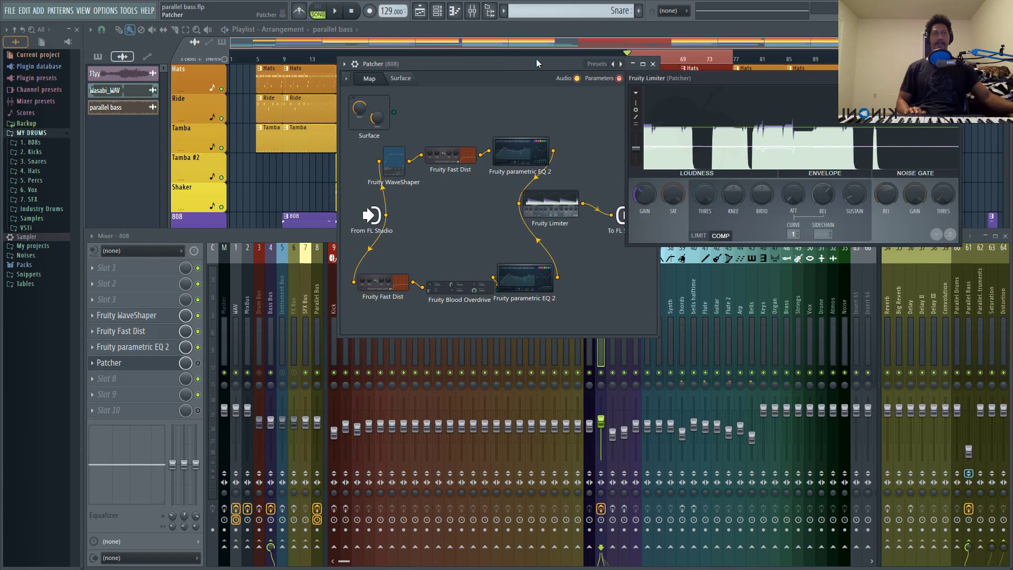
pyautogui.moveTo(536, 61); pyautogui.dragTo(433, 62)
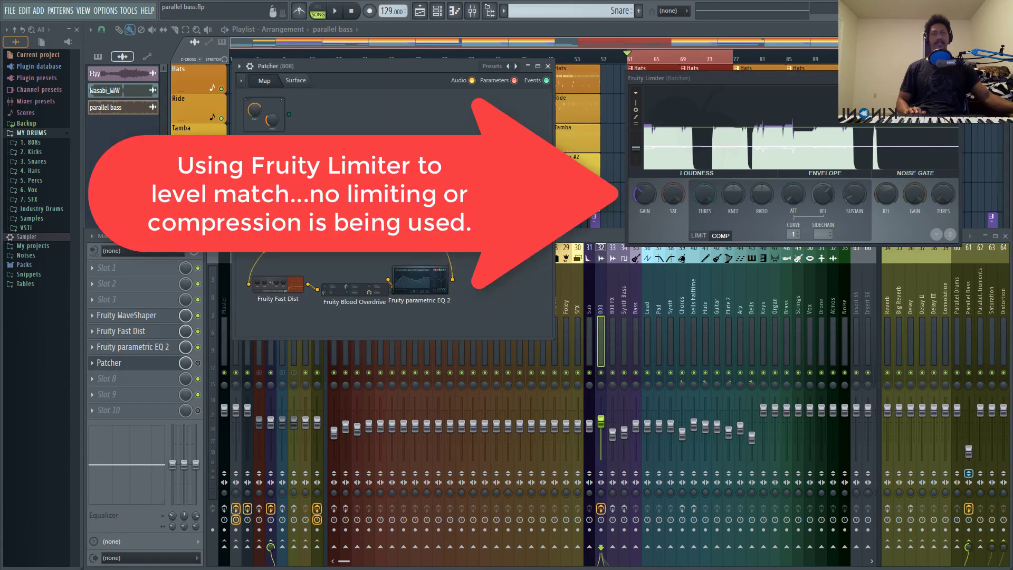
# - Move the main chain's Fruity Fast Dist, Fruity parametric EQ 2 and Fruity WaveShaper higher in the Patcher map
pyautogui.moveTo(336, 167); pyautogui.dragTo(335, 137)
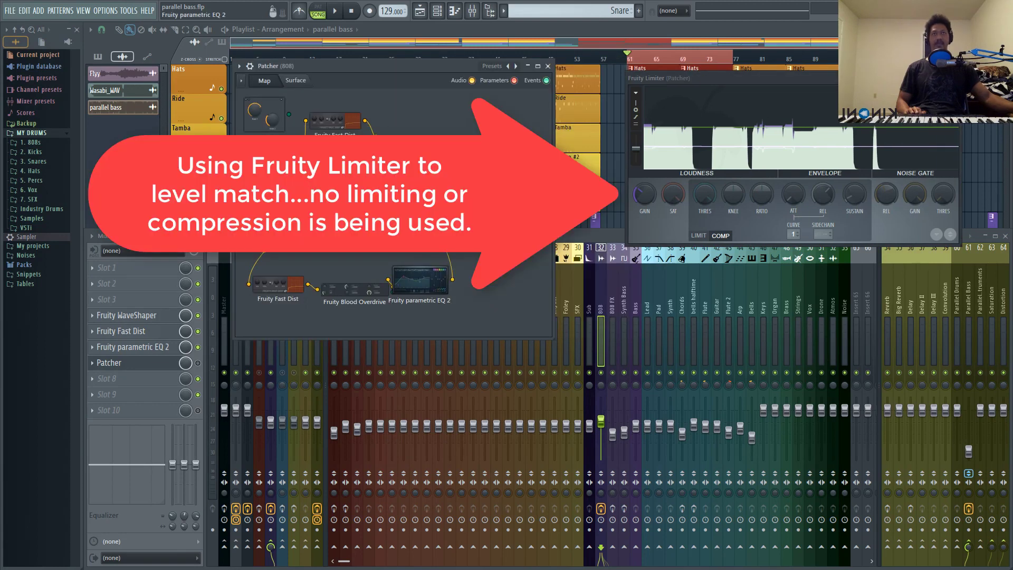
pyautogui.moveTo(420, 168); pyautogui.dragTo(420, 137)
pyautogui.moveTo(294, 177); pyautogui.dragTo(291, 150)
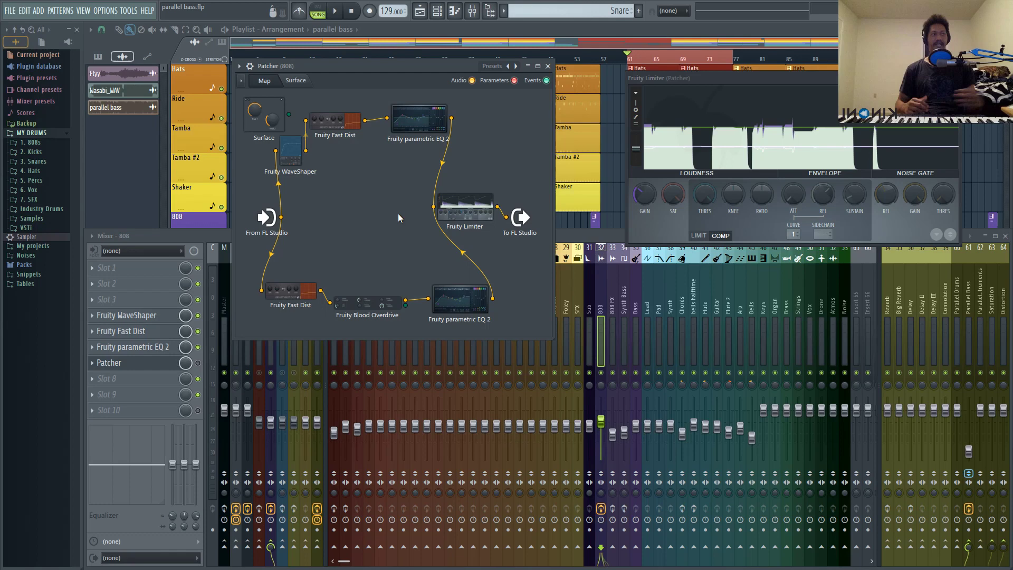
pyautogui.click(581, 234)
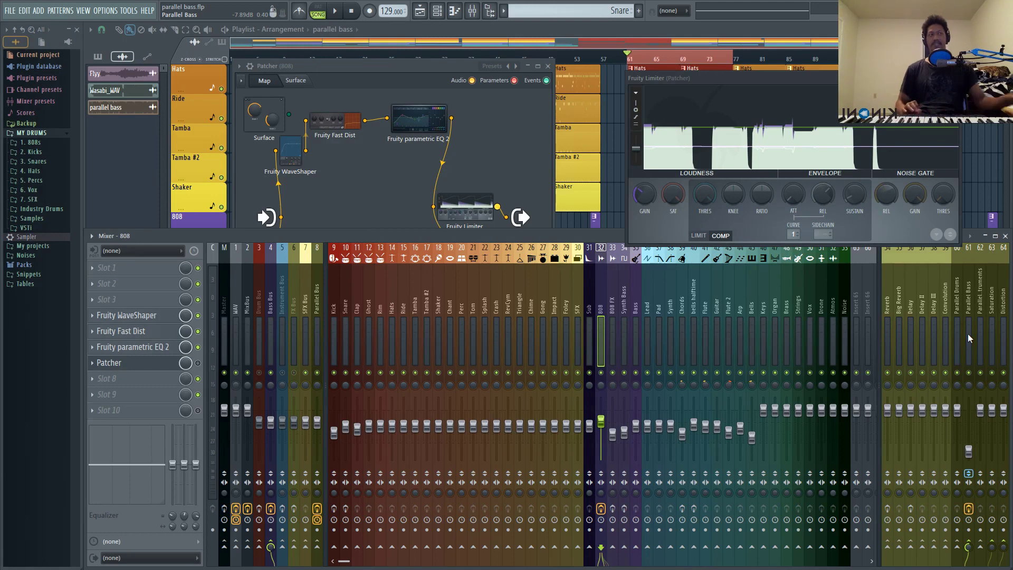
# - Tighten both Patcher chains into a loop around the Fruity Limiter by repositioning the overdrive, EQ, WaveShaper and main Fast Dist modules
pyautogui.click(430, 64)
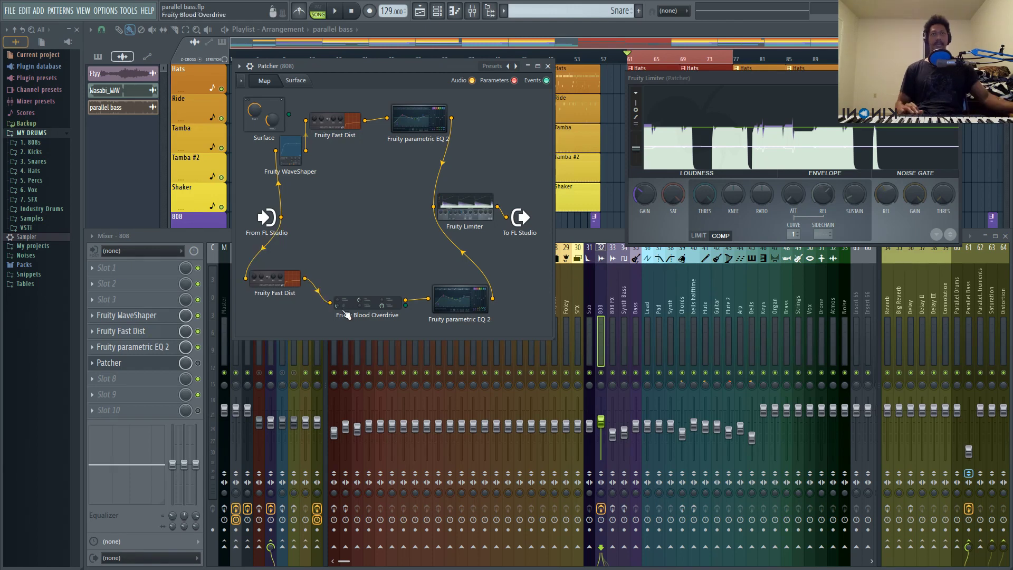
pyautogui.moveTo(343, 310); pyautogui.dragTo(321, 312)
pyautogui.moveTo(460, 299); pyautogui.dragTo(422, 286)
pyautogui.moveTo(419, 123); pyautogui.dragTo(401, 152)
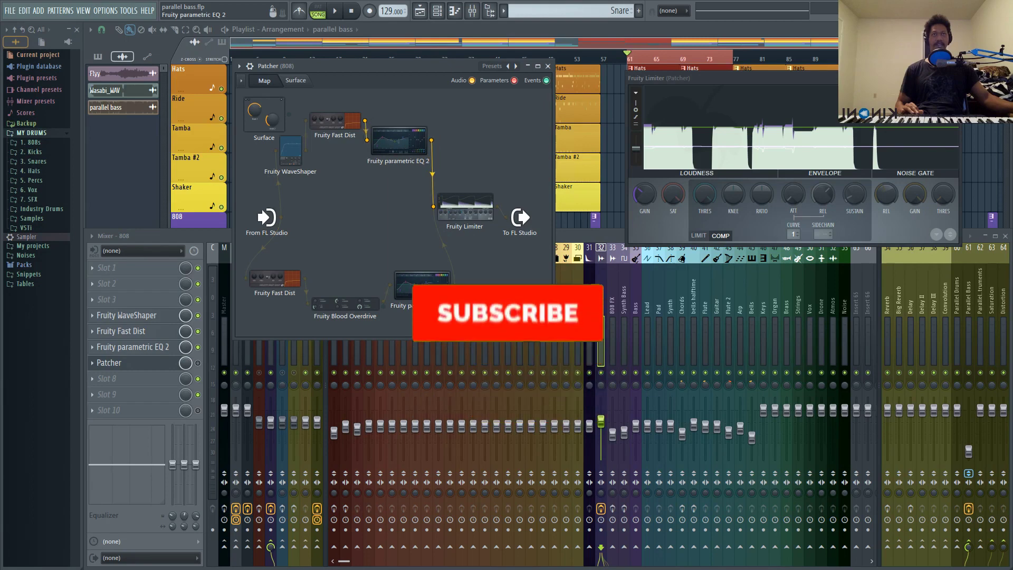
pyautogui.moveTo(290, 153); pyautogui.dragTo(280, 161)
pyautogui.moveTo(346, 127); pyautogui.dragTo(340, 128)
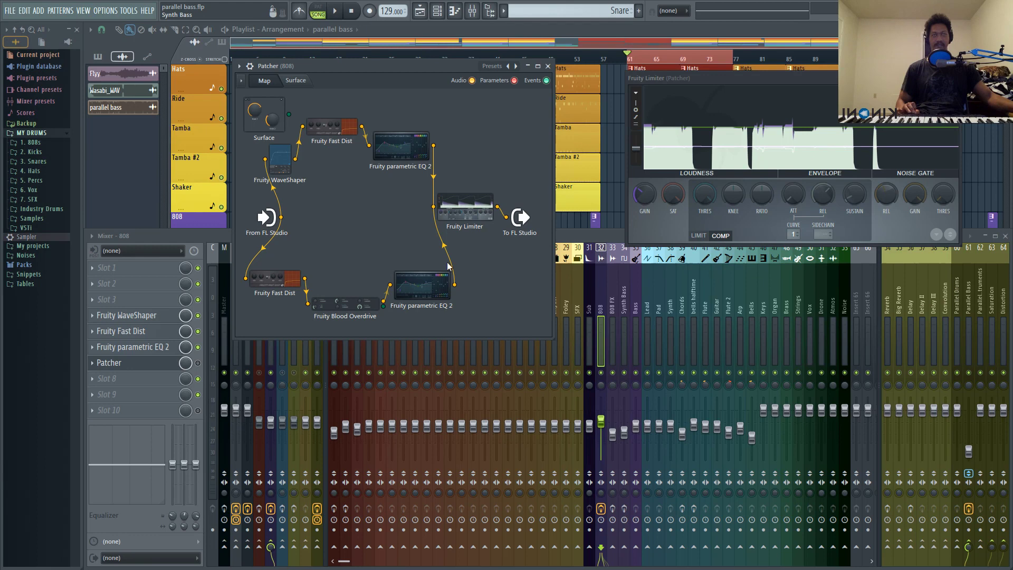
# - Raise the parallel chain's Fruity parametric EQ 2 toward the Fruity Limiter and nudge Fruity Blood Overdrive up slightly
pyautogui.moveTo(431, 277); pyautogui.dragTo(423, 255)
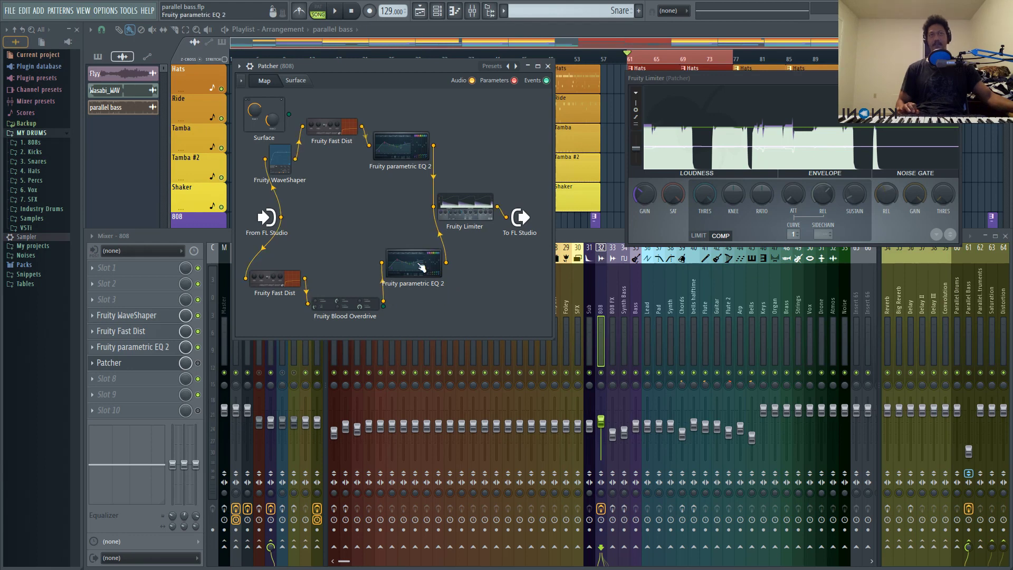
pyautogui.moveTo(356, 300); pyautogui.dragTo(361, 297)
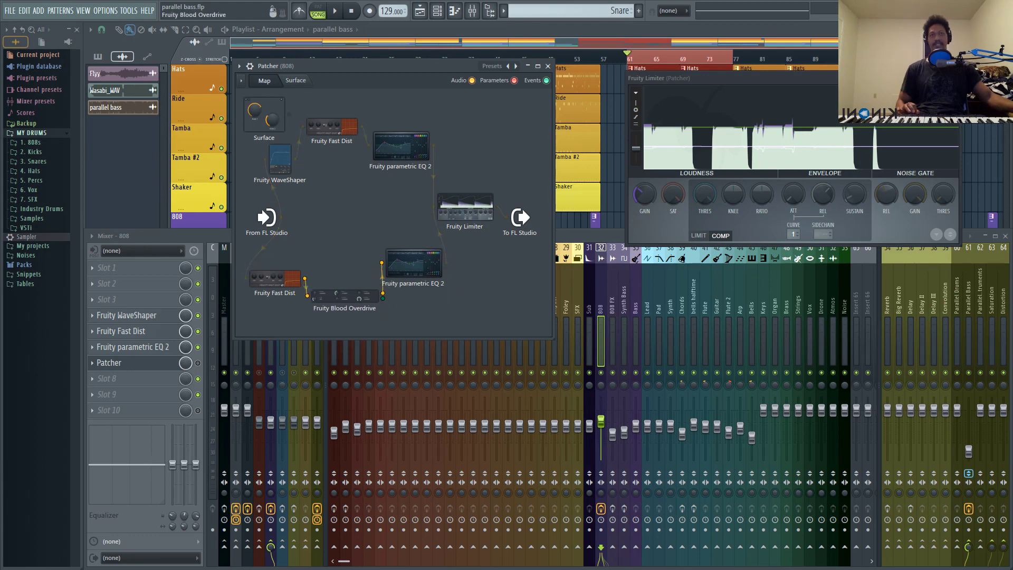
pyautogui.moveTo(415, 272); pyautogui.dragTo(415, 269)
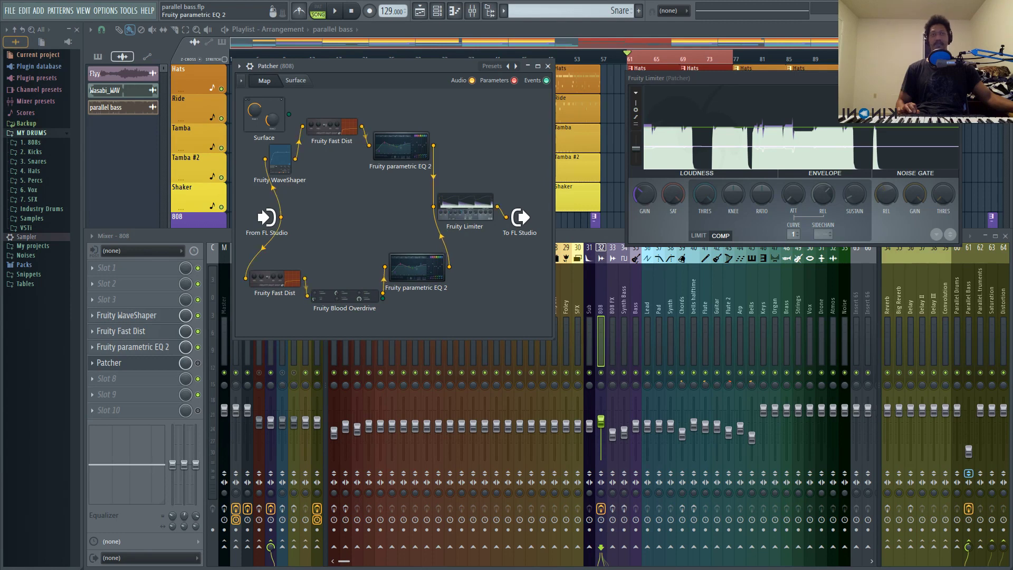
# - Play the arrangement while switching the 808 from its parallel mixer effects to the Patcher effects for comparison, and stop playback
pyautogui.press('space')
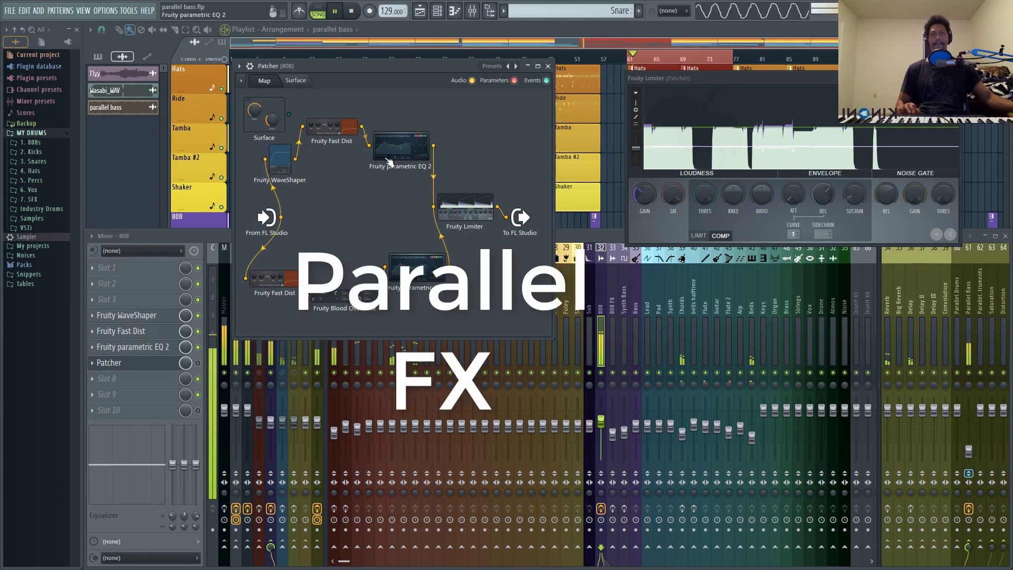
pyautogui.click(199, 347)
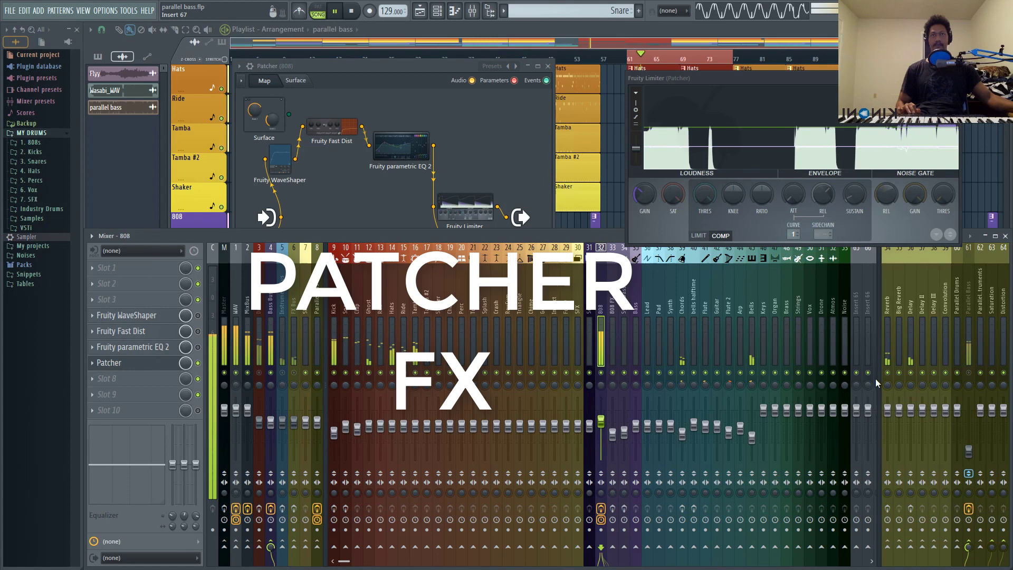
pyautogui.press('space')
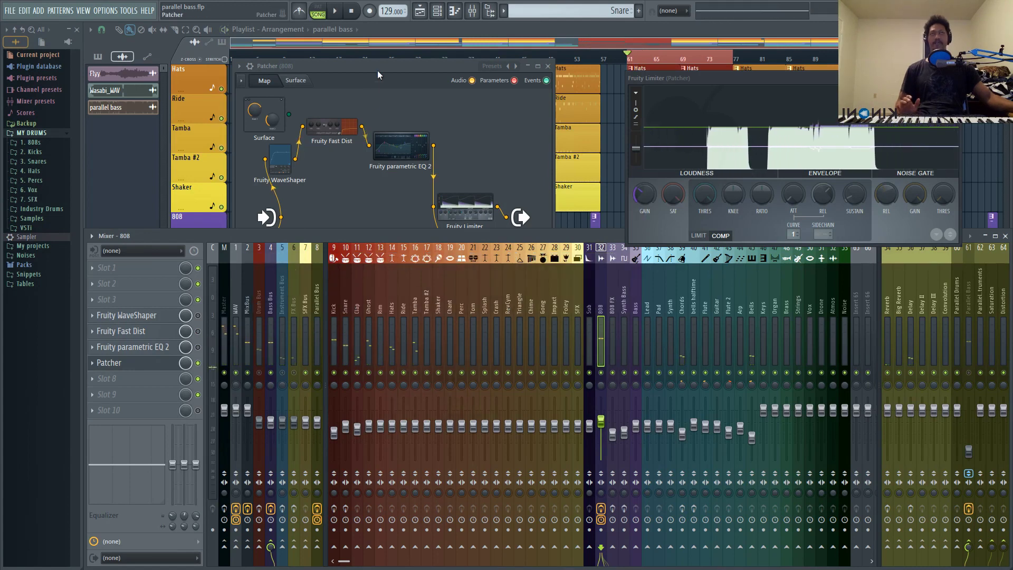
# - Shift the Patcher window slightly and pull both chains' Fruity parametric EQ 2 modules and the Fruity Limiter toward the map's center
pyautogui.moveTo(378, 69); pyautogui.dragTo(398, 66)
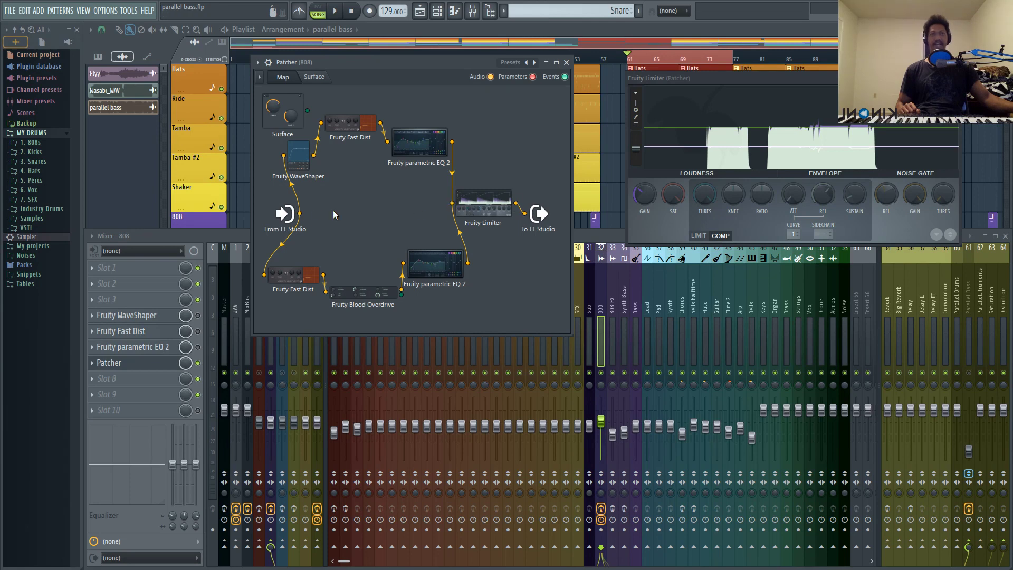
pyautogui.moveTo(450, 258); pyautogui.dragTo(413, 236)
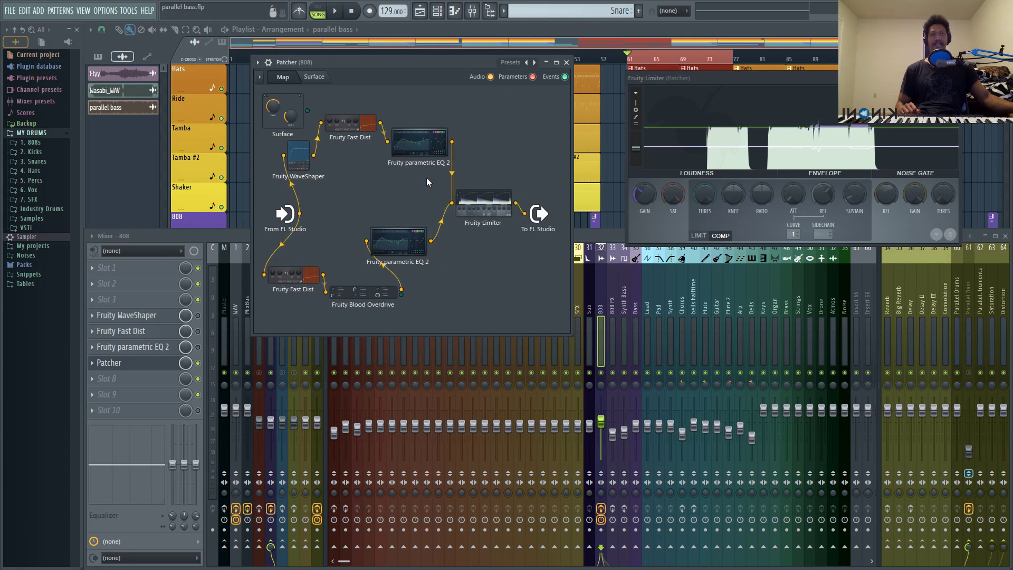
pyautogui.moveTo(430, 140); pyautogui.dragTo(401, 154)
pyautogui.click(663, 254)
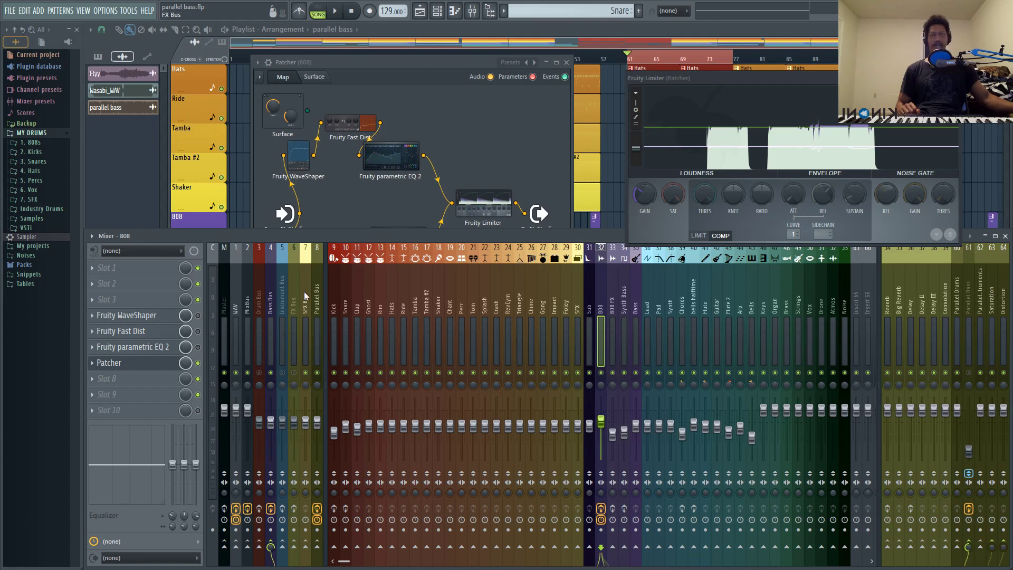
pyautogui.click(423, 67)
pyautogui.moveTo(477, 209)
pyautogui.mouseDown()
pyautogui.moveTo(479, 174)
pyautogui.moveTo(475, 210)
pyautogui.moveTo(469, 200)
pyautogui.mouseUp()
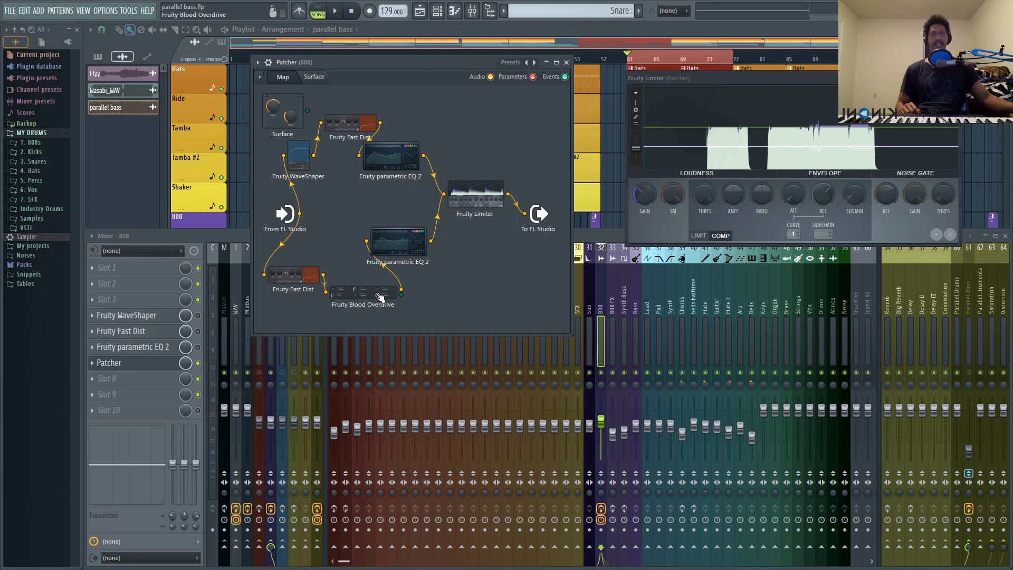
# - Move Fruity Blood Overdrive and both EQ 2 modules back outward, and nudge the main chain's Fast Dist and WaveShaper
pyautogui.moveTo(402, 290); pyautogui.dragTo(405, 288)
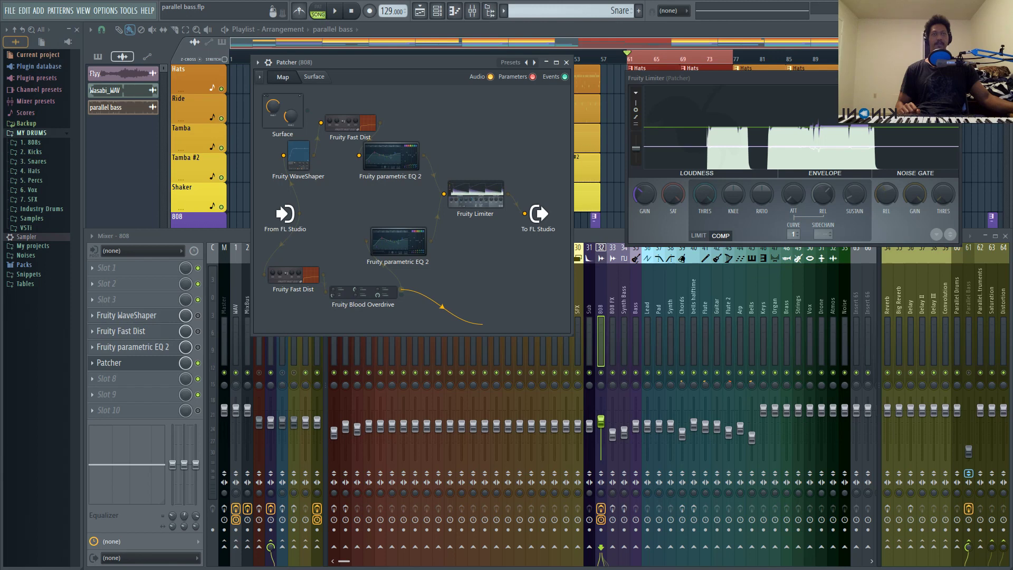
pyautogui.moveTo(446, 304); pyautogui.dragTo(436, 300)
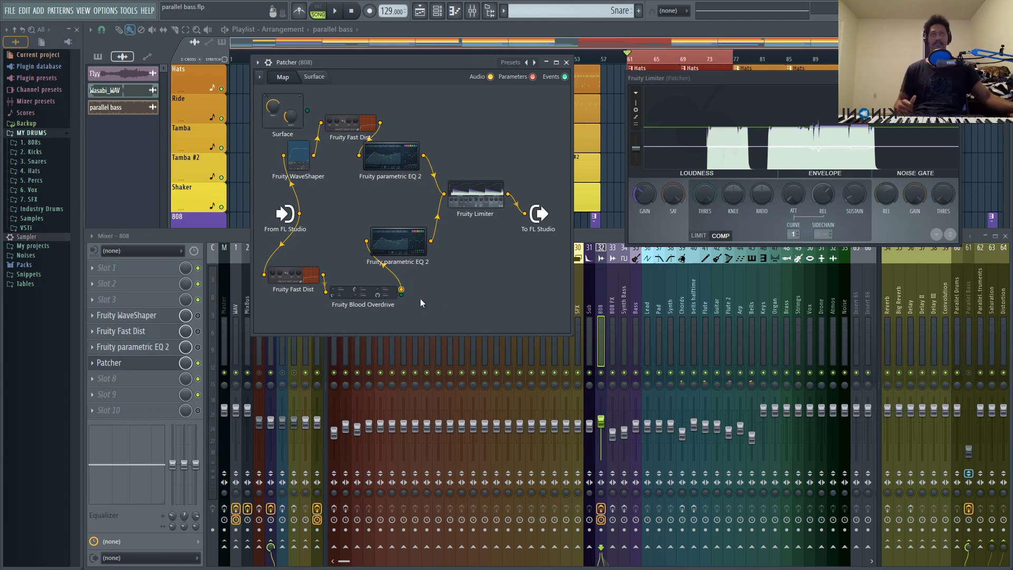
pyautogui.moveTo(388, 292); pyautogui.dragTo(394, 272)
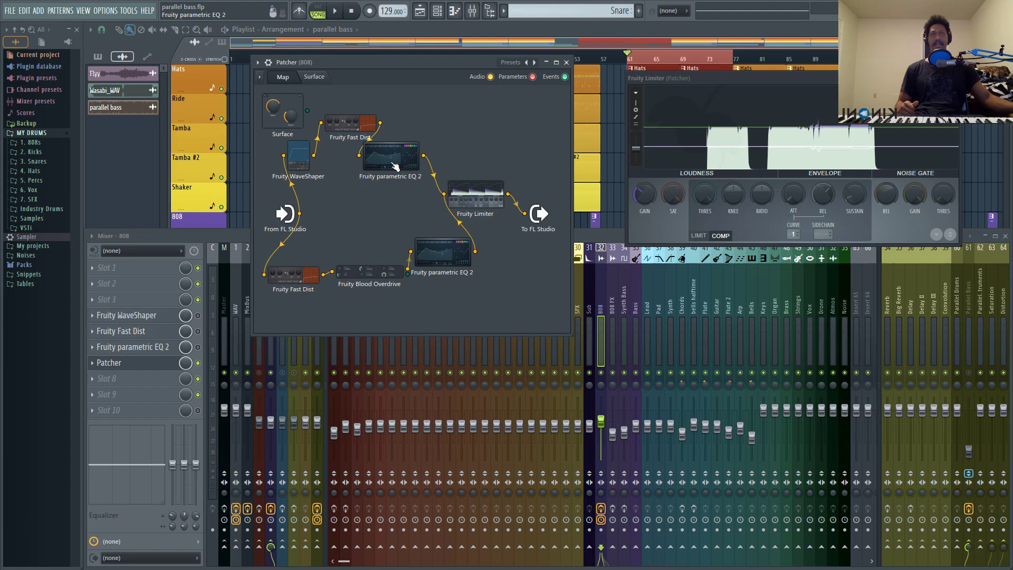
pyautogui.moveTo(393, 162); pyautogui.dragTo(429, 146)
pyautogui.moveTo(356, 128); pyautogui.dragTo(354, 133)
pyautogui.moveTo(302, 157); pyautogui.dragTo(302, 155)
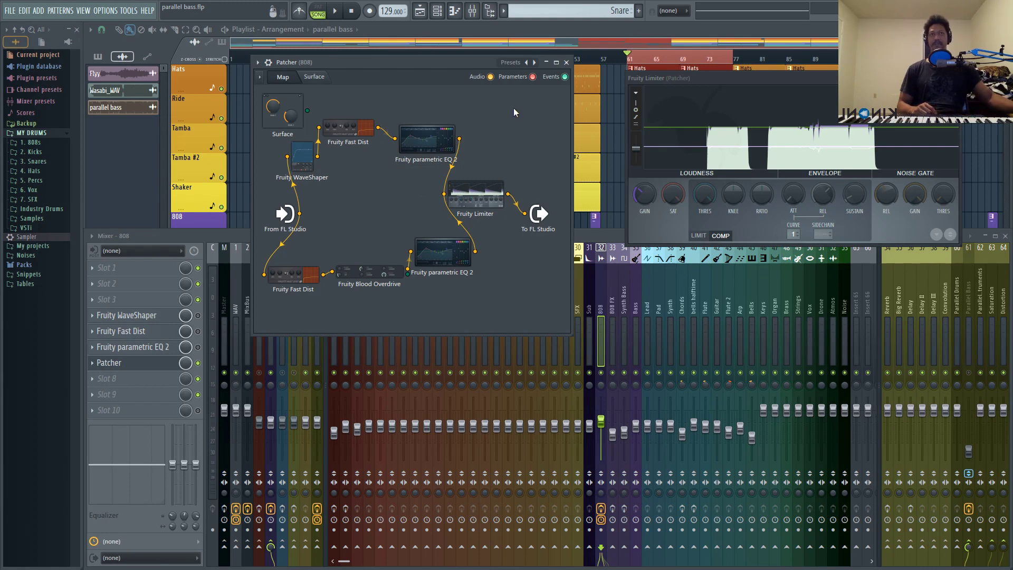
# - Line up the main chain's WaveShaper, Fast Dist and EQ 2 in a row above the Fruity Limiter, moving the Limiter toward the output
pyautogui.moveTo(449, 62); pyautogui.dragTo(433, 65)
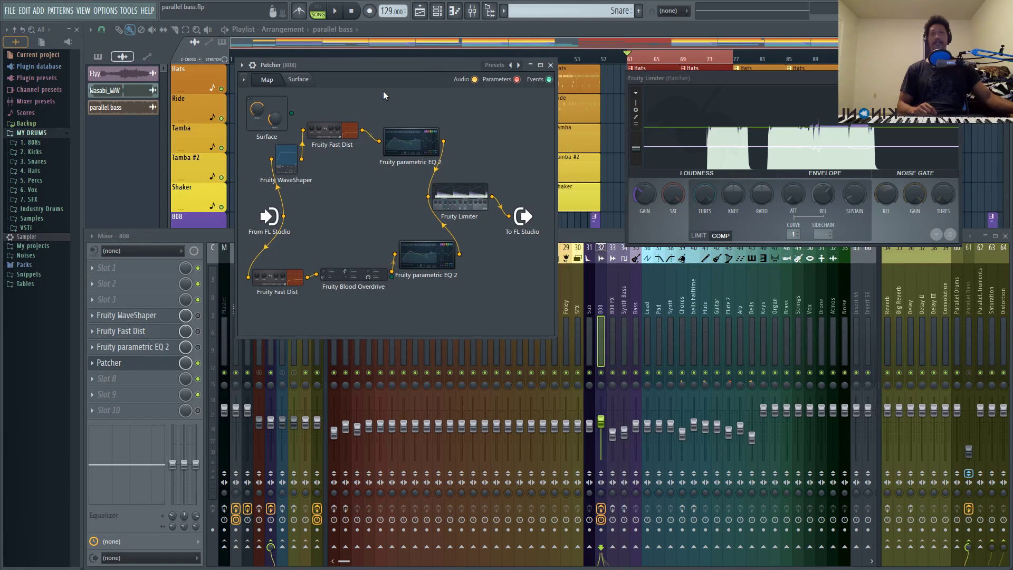
pyautogui.moveTo(423, 162); pyautogui.dragTo(446, 151)
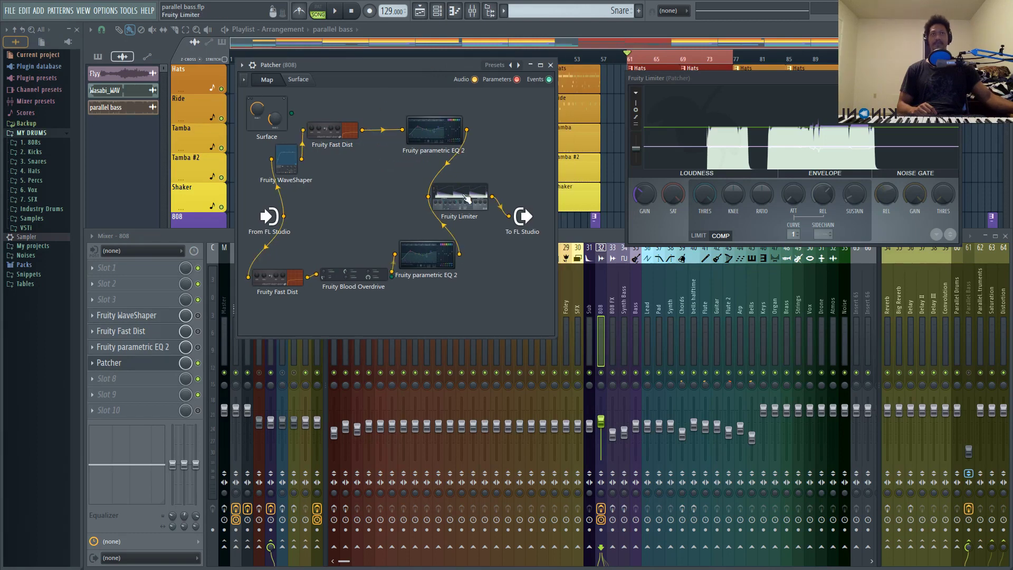
pyautogui.moveTo(459, 196); pyautogui.dragTo(478, 189)
pyautogui.moveTo(333, 130); pyautogui.dragTo(362, 132)
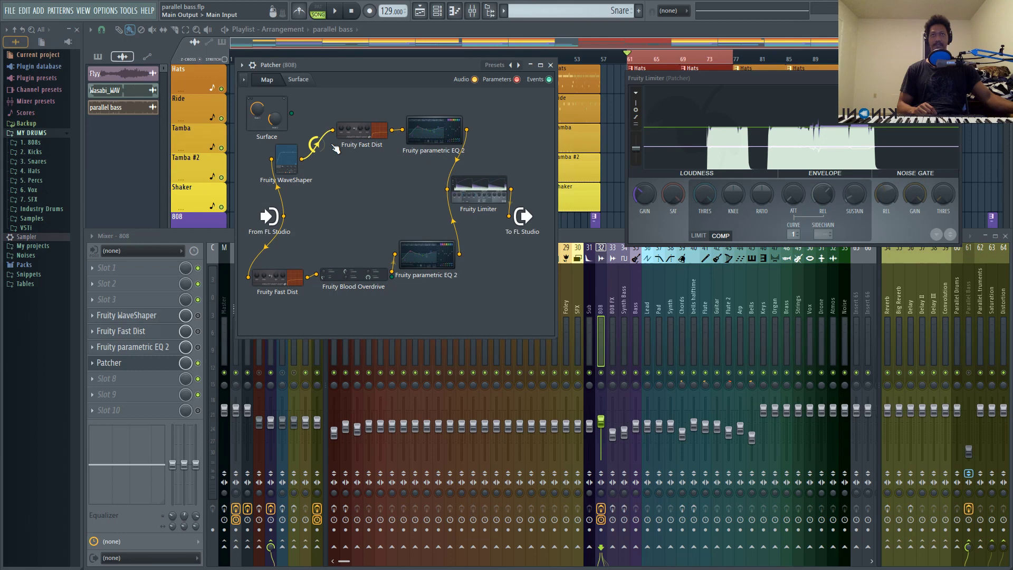
pyautogui.moveTo(286, 159); pyautogui.dragTo(307, 136)
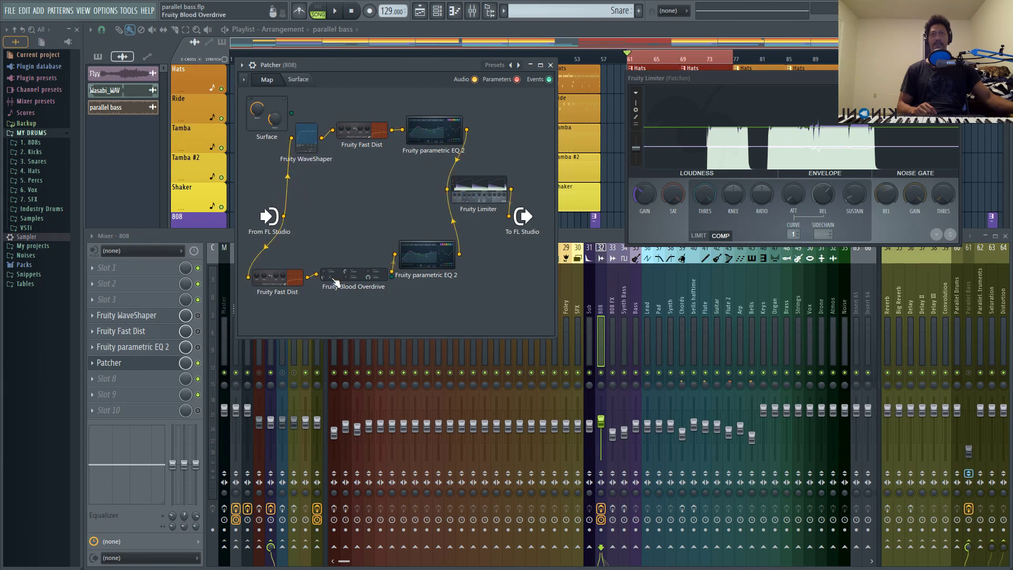
# - Lower the parallel chain's Fruity Blood Overdrive, EQ 2 and Fast Dist into one row at the bottom of the Patcher map
pyautogui.moveTo(335, 281); pyautogui.dragTo(354, 304)
pyautogui.moveTo(414, 266); pyautogui.dragTo(455, 301)
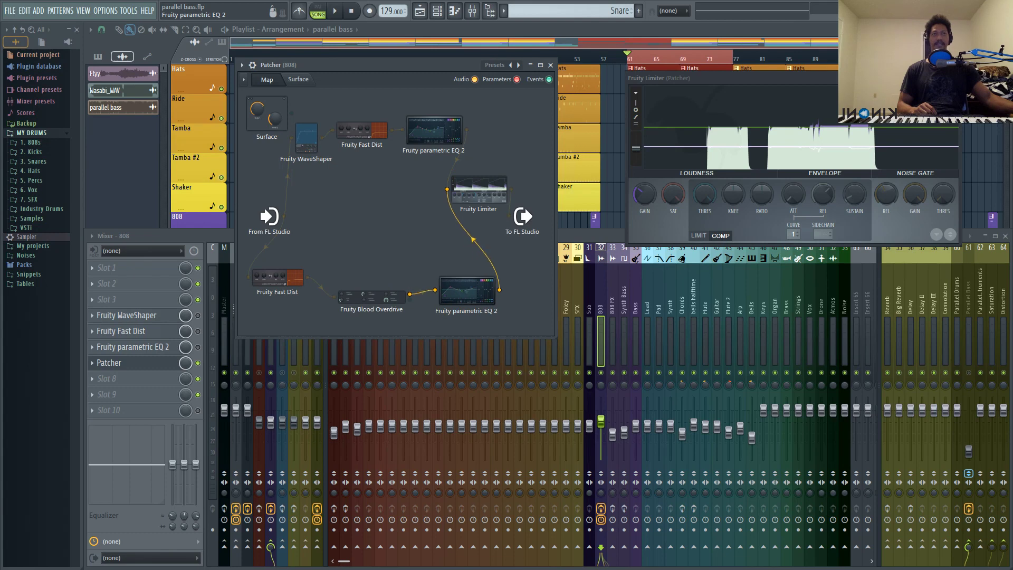
pyautogui.moveTo(343, 301); pyautogui.dragTo(306, 295)
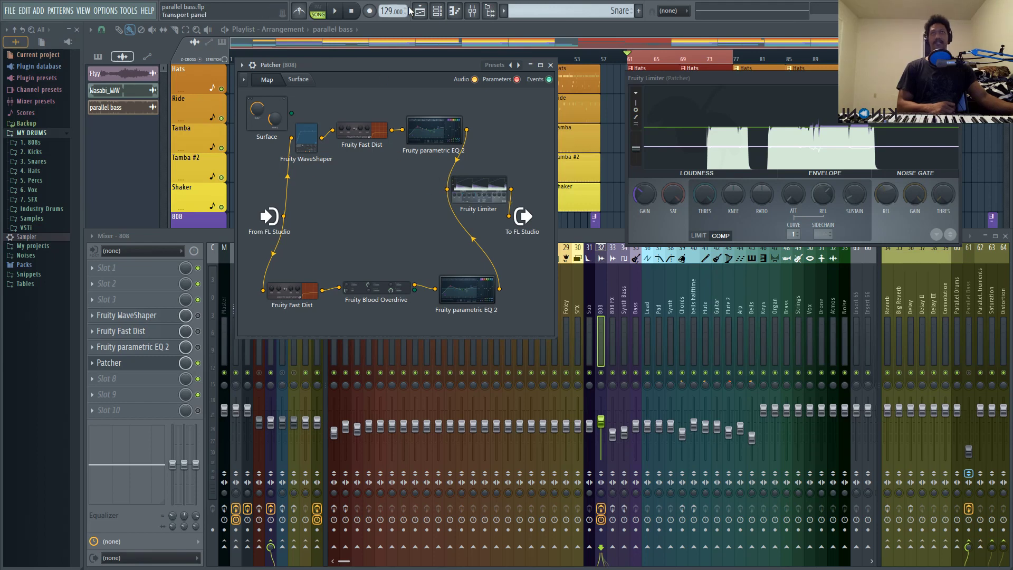
# - Add a Patcher generator from the plugin database to the channel rack as a new channel
pyautogui.click(440, 13)
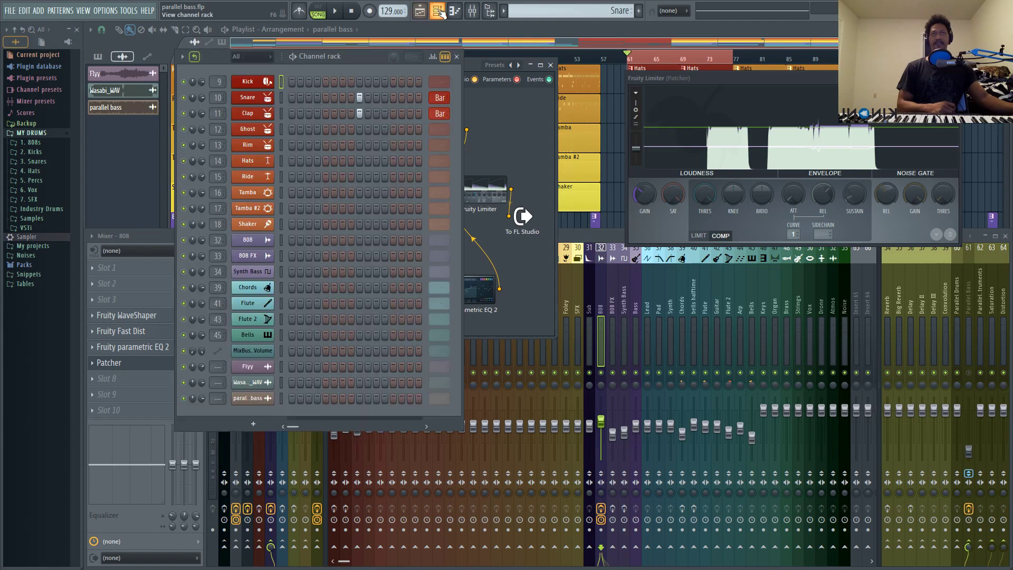
pyautogui.click(52, 65)
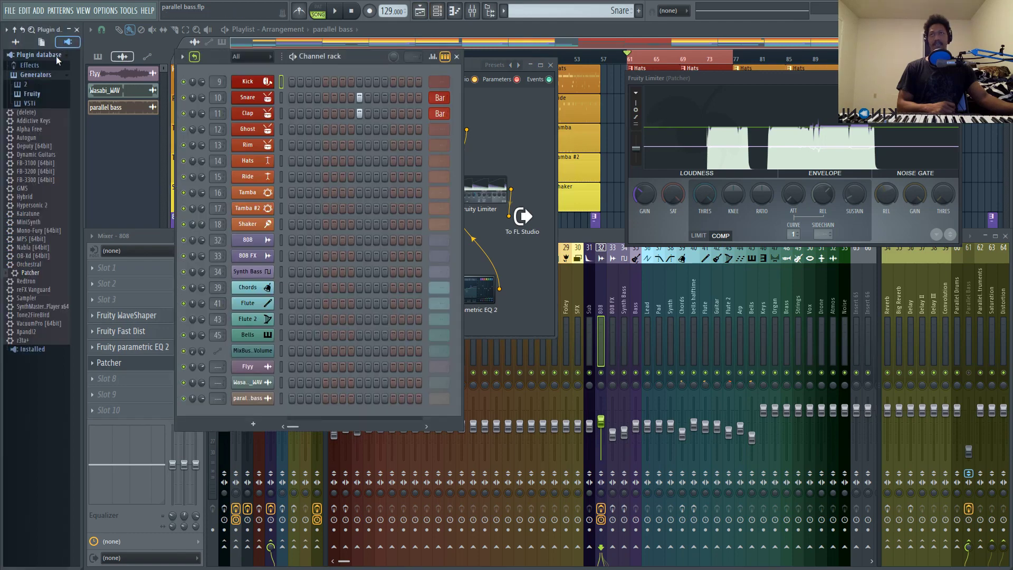
pyautogui.moveTo(45, 248); pyautogui.dragTo(401, 299)
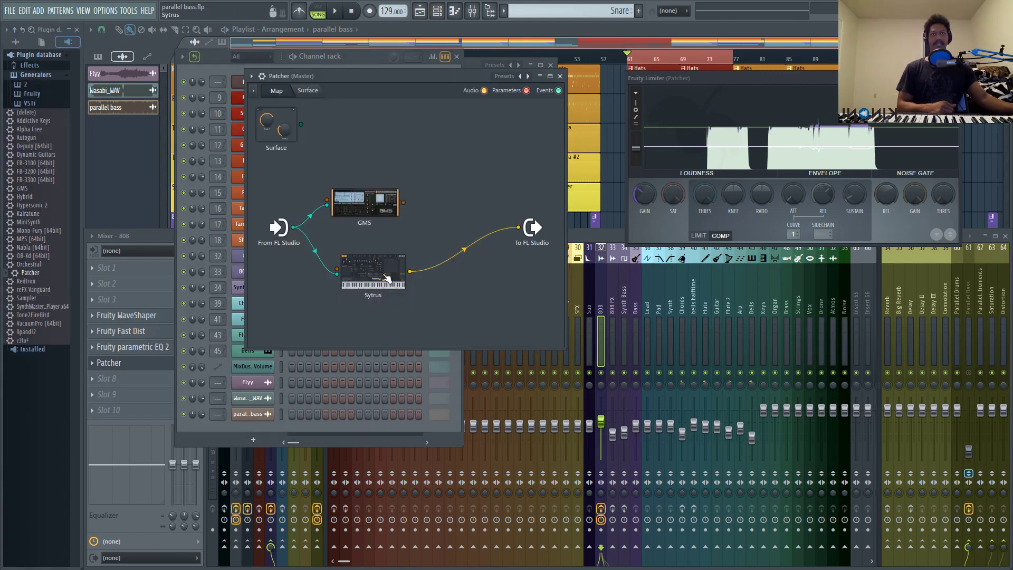
# - Check the Sytrus editor and connect the audio output of GMS to To FL Studio in the new Patcher
pyautogui.doubleClick(387, 278)
pyautogui.click(645, 116)
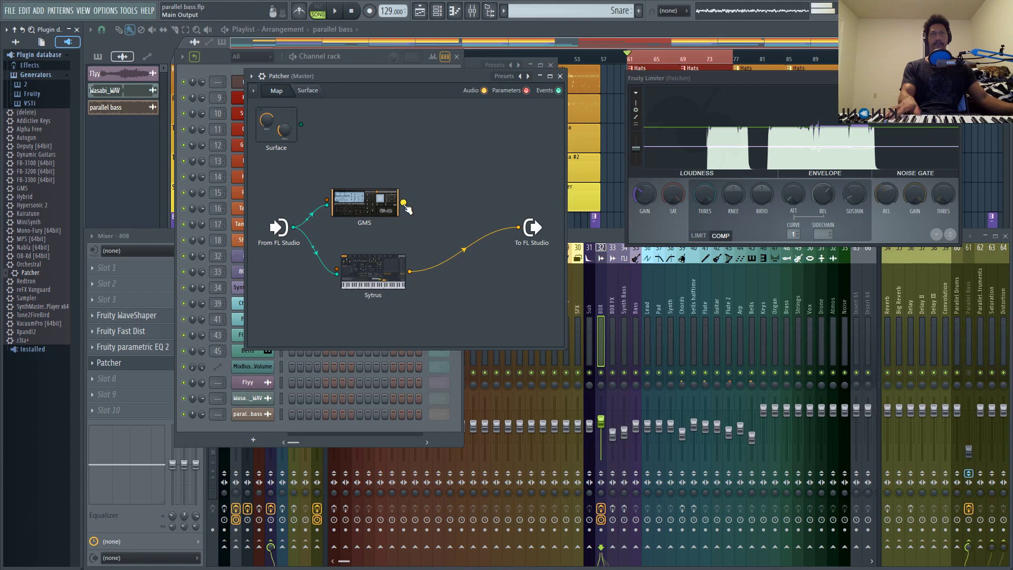
pyautogui.moveTo(405, 204); pyautogui.dragTo(518, 227)
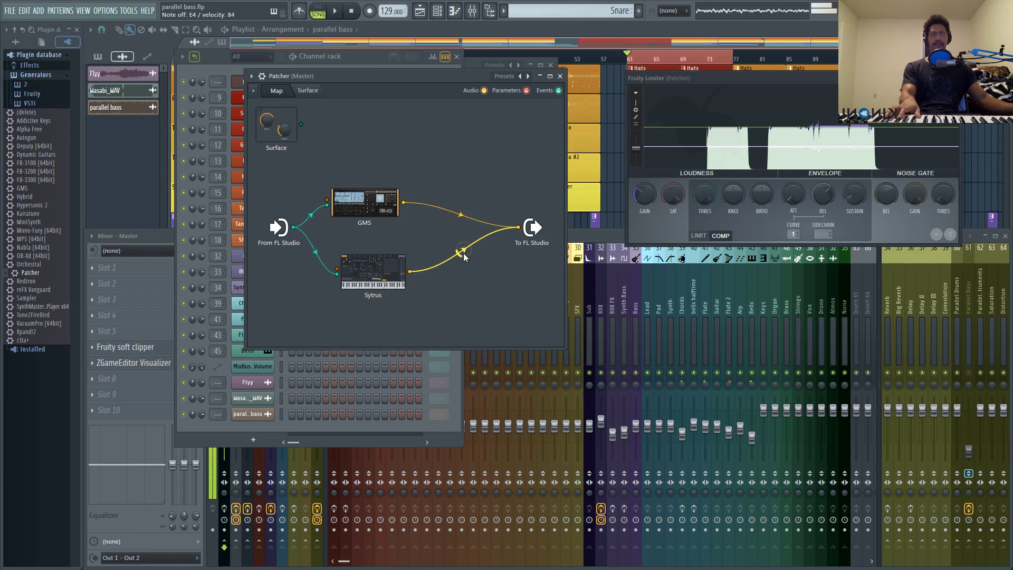
# - Spread GMS and Sytrus apart vertically in the Patcher map, closer to From FL Studio
pyautogui.moveTo(393, 272); pyautogui.dragTo(373, 277)
pyautogui.moveTo(385, 211); pyautogui.dragTo(362, 198)
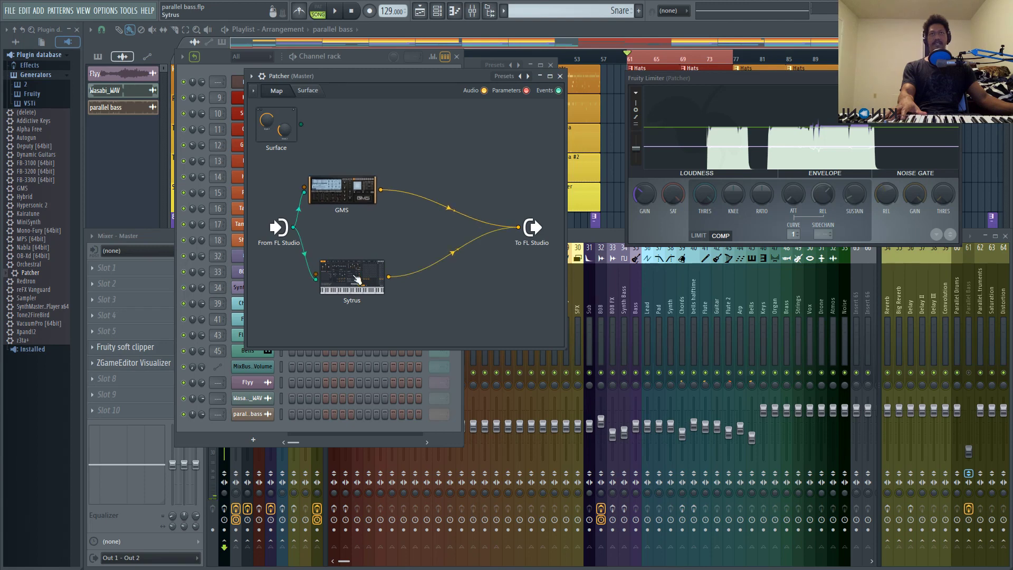
pyautogui.moveTo(357, 280); pyautogui.dragTo(348, 290)
pyautogui.moveTo(348, 211); pyautogui.dragTo(351, 192)
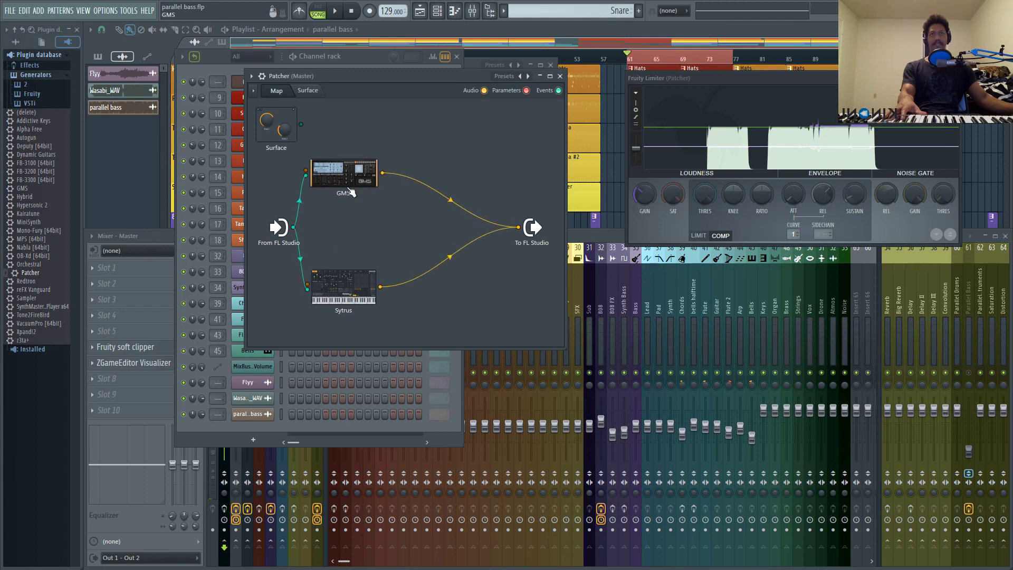
# - Add Fruity Parametric EQ 2 to the Sytrus audio path, raise its band 1 high-pass frequency, and close the GMS editor
pyautogui.rightClick(458, 273)
pyautogui.moveTo(526, 290)
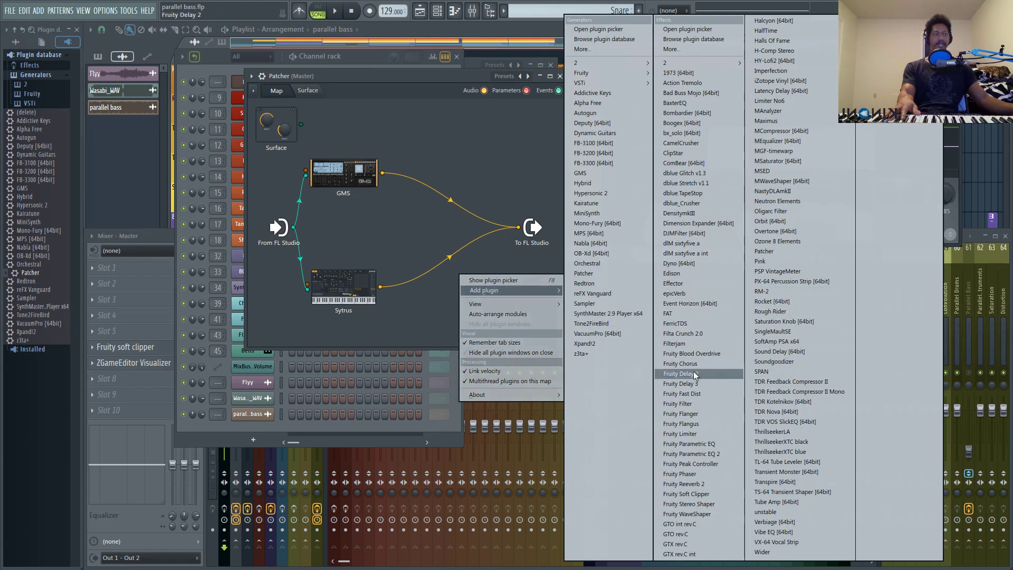
pyautogui.click(691, 453)
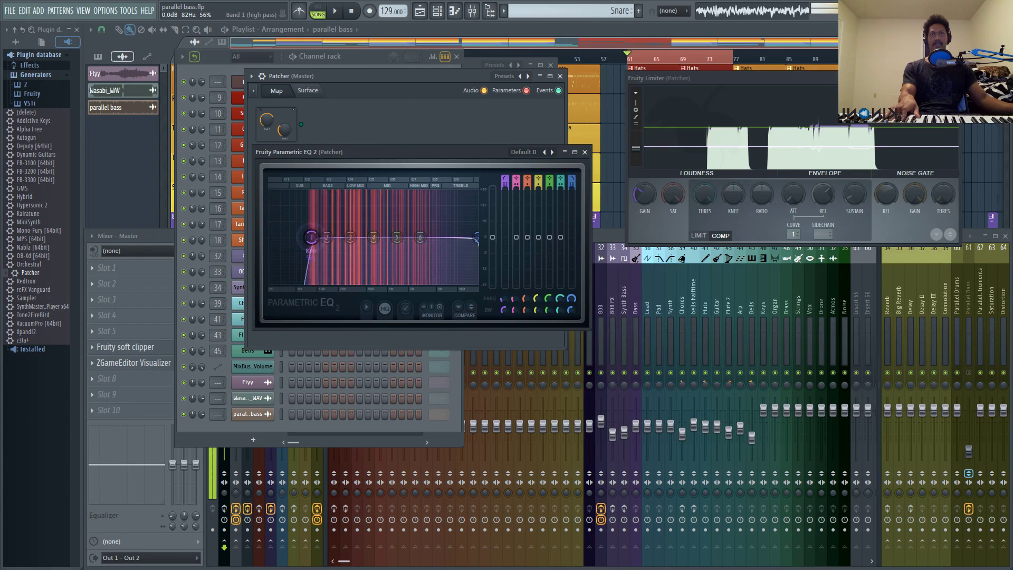
pyautogui.moveTo(310, 237); pyautogui.dragTo(334, 237)
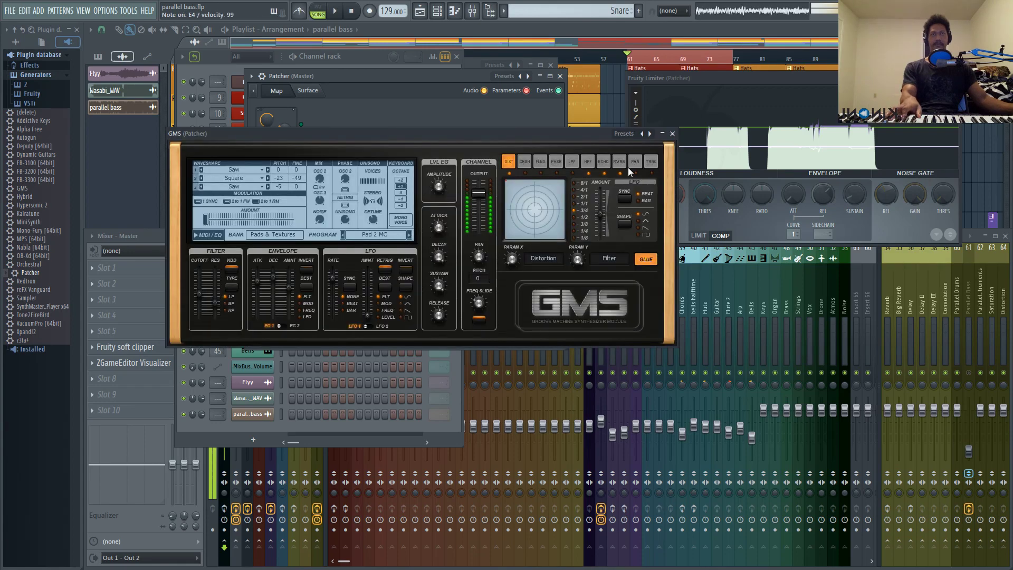
pyautogui.click(672, 134)
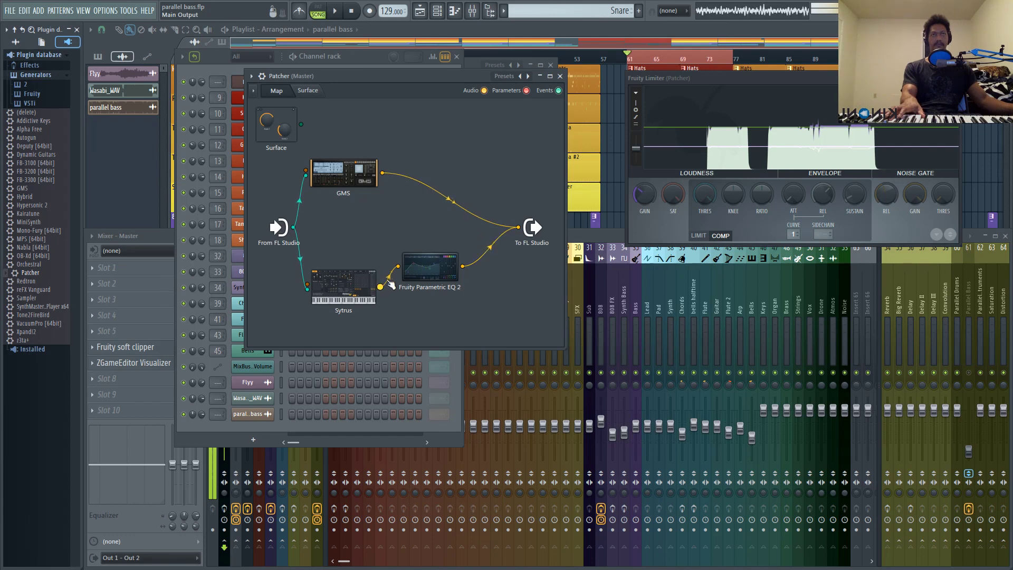
# - Move Sytrus and GMS farther apart and shift Fruity Parametric EQ 2 within the Patcher map
pyautogui.moveTo(430, 269); pyautogui.dragTo(458, 277)
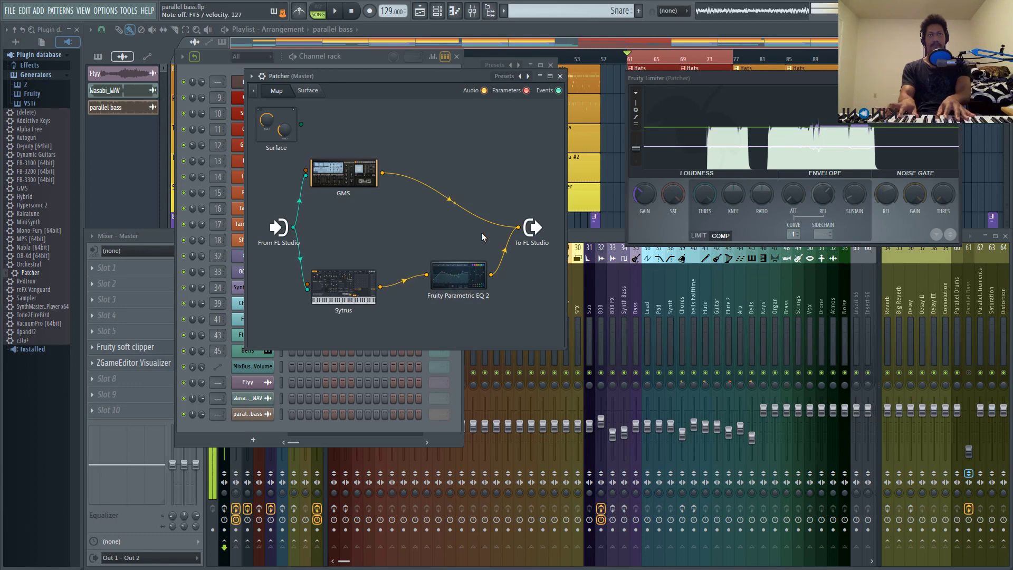
pyautogui.moveTo(344, 287); pyautogui.dragTo(328, 291)
pyautogui.moveTo(364, 182); pyautogui.dragTo(356, 166)
pyautogui.moveTo(459, 277); pyautogui.dragTo(424, 268)
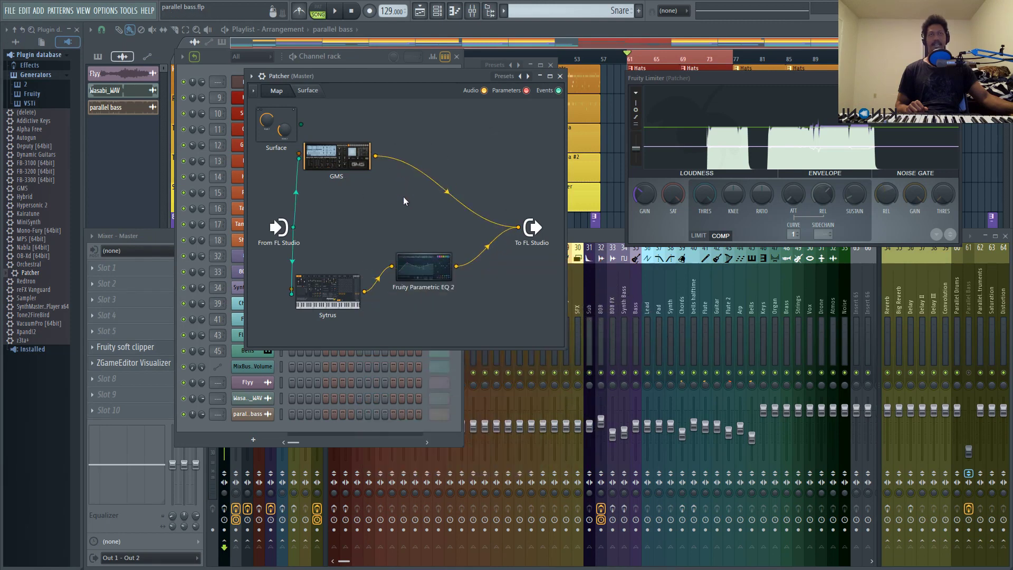
# - Align Fruity Parametric EQ 2 level with Sytrus and bring GMS down so both synths stack vertically
pyautogui.moveTo(421, 273); pyautogui.dragTo(441, 277)
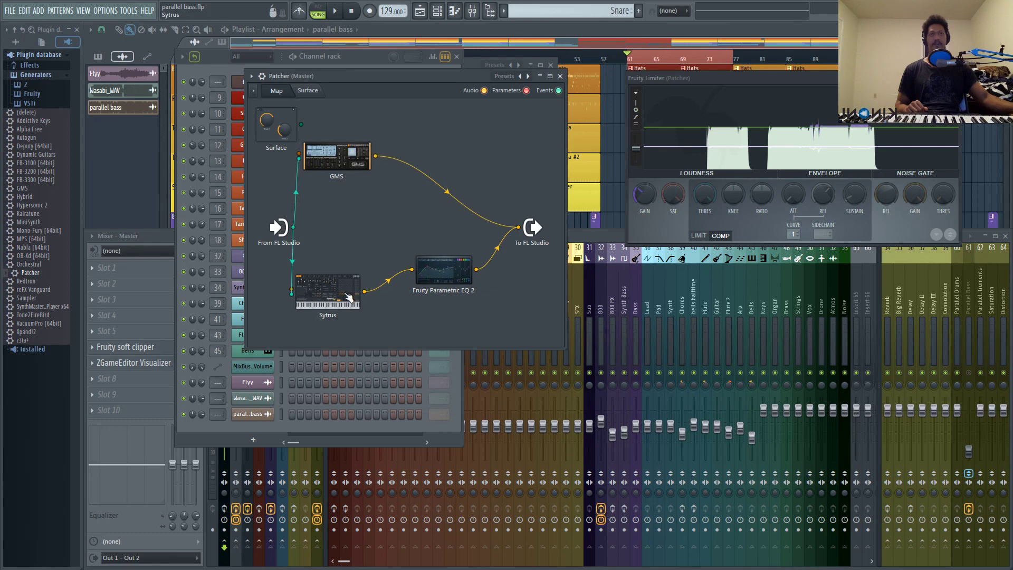
pyautogui.moveTo(350, 297); pyautogui.dragTo(373, 290)
pyautogui.moveTo(442, 273); pyautogui.dragTo(457, 288)
pyautogui.moveTo(347, 164); pyautogui.dragTo(360, 182)
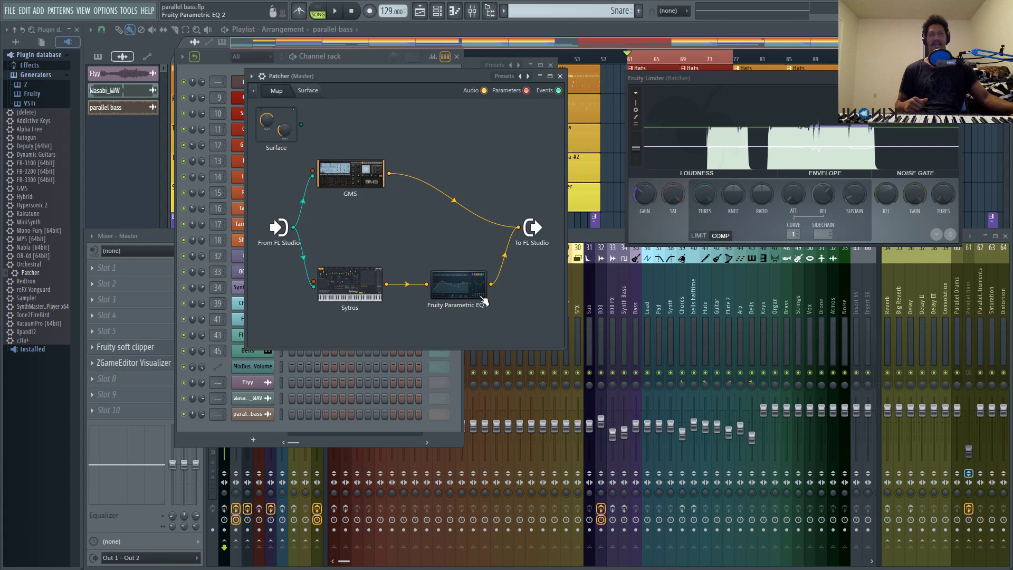
# - Raise Sytrus slightly above Fruity Parametric EQ 2 and move the EQ a little closer to it
pyautogui.moveTo(474, 296); pyautogui.dragTo(471, 301)
pyautogui.moveTo(367, 294); pyautogui.dragTo(379, 266)
pyautogui.moveTo(456, 293)
pyautogui.mouseDown()
pyautogui.moveTo(442, 309)
pyautogui.moveTo(451, 293)
pyautogui.mouseUp()
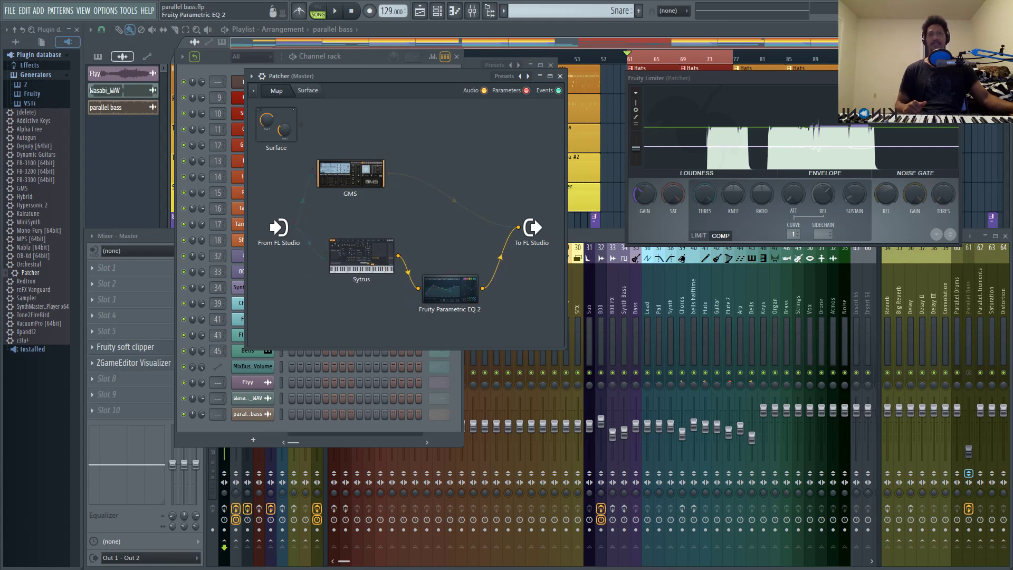
pyautogui.click(380, 266)
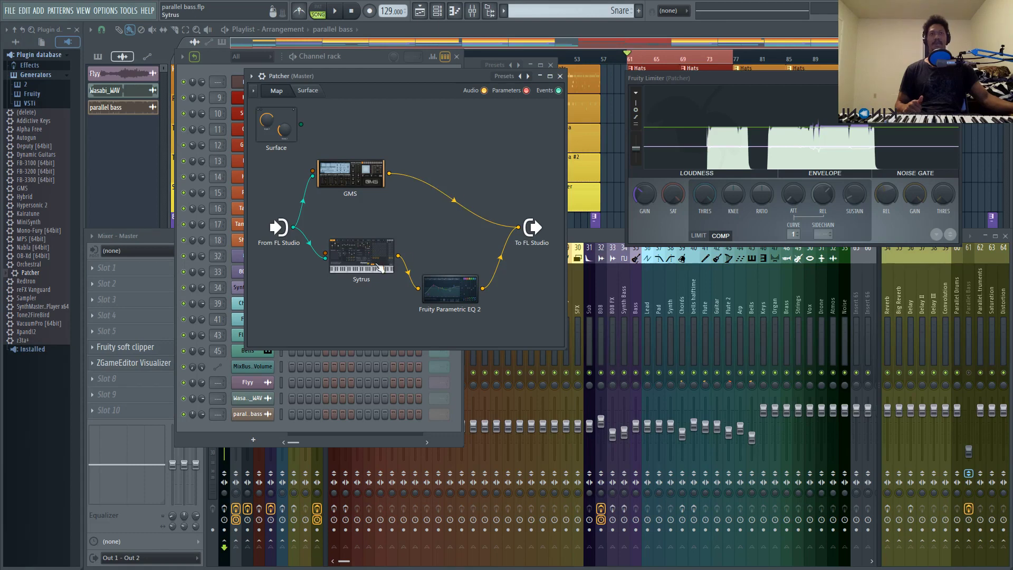
pyautogui.moveTo(379, 266); pyautogui.dragTo(379, 273)
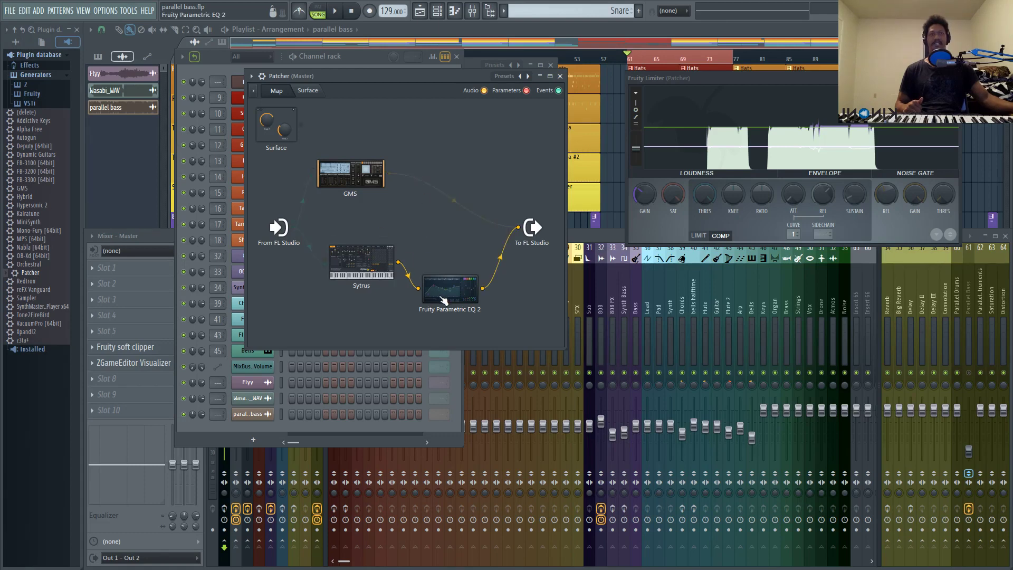
# - Raise Fruity Parametric EQ 2 in the Patcher map so it sits level with Sytrus
pyautogui.moveTo(448, 288); pyautogui.dragTo(450, 268)
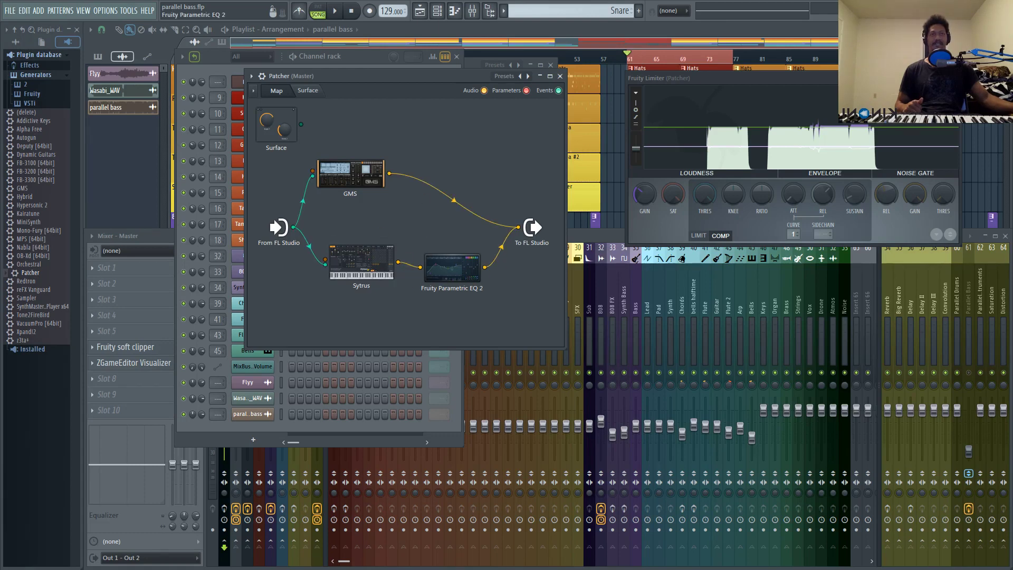
pyautogui.click(222, 68)
pyautogui.click(546, 152)
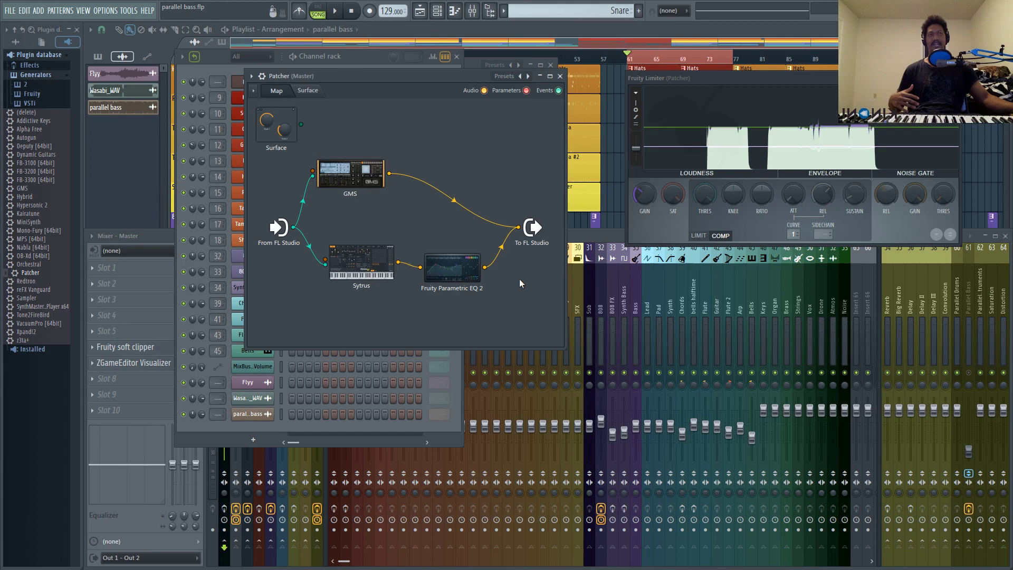
# - Bring the mixer, channel rack and Patcher map forward in turn to compare mixer routing with the Patcher layout
pyautogui.click(583, 235)
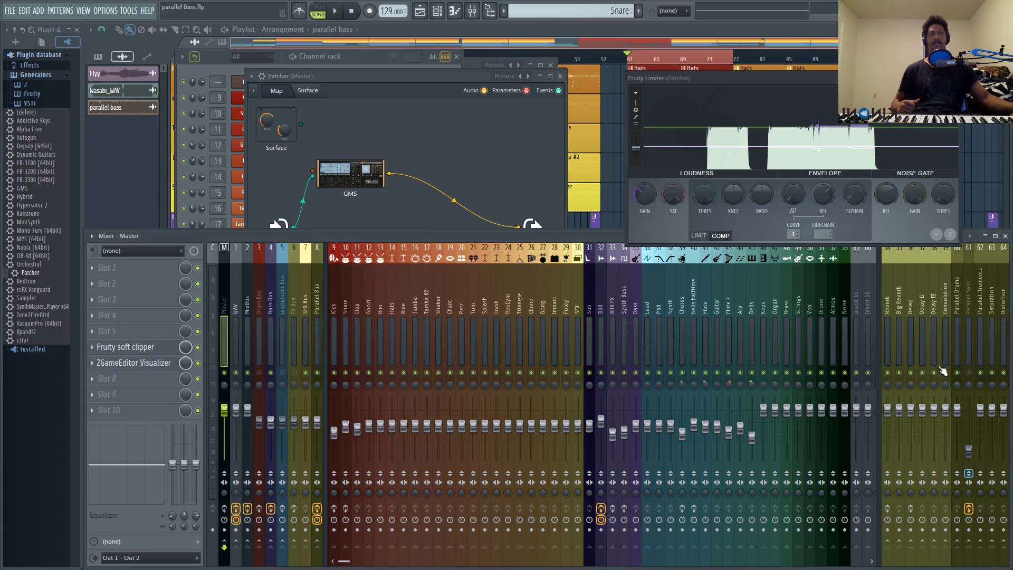
pyautogui.click(365, 76)
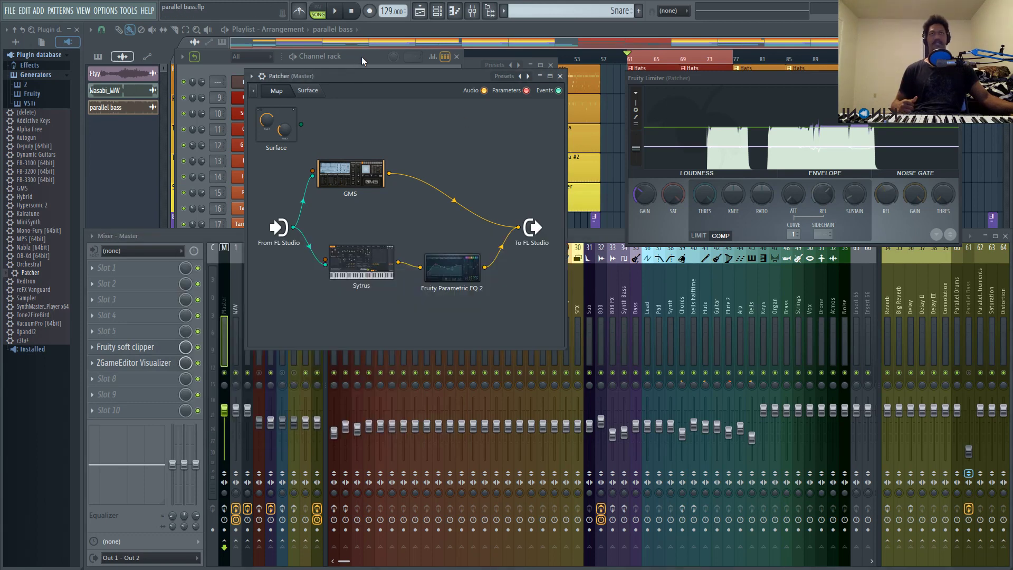
pyautogui.click(362, 56)
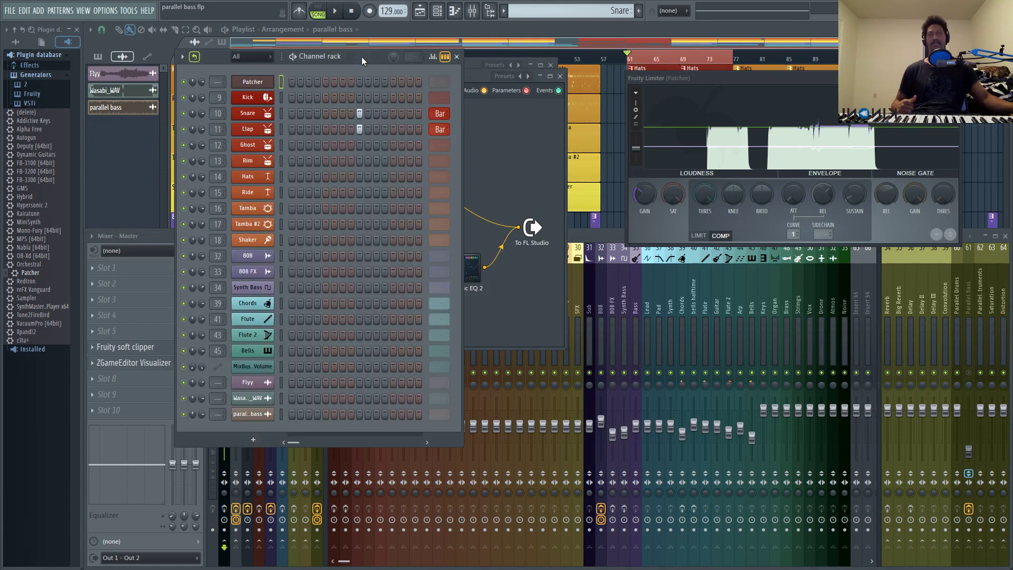
pyautogui.click(600, 254)
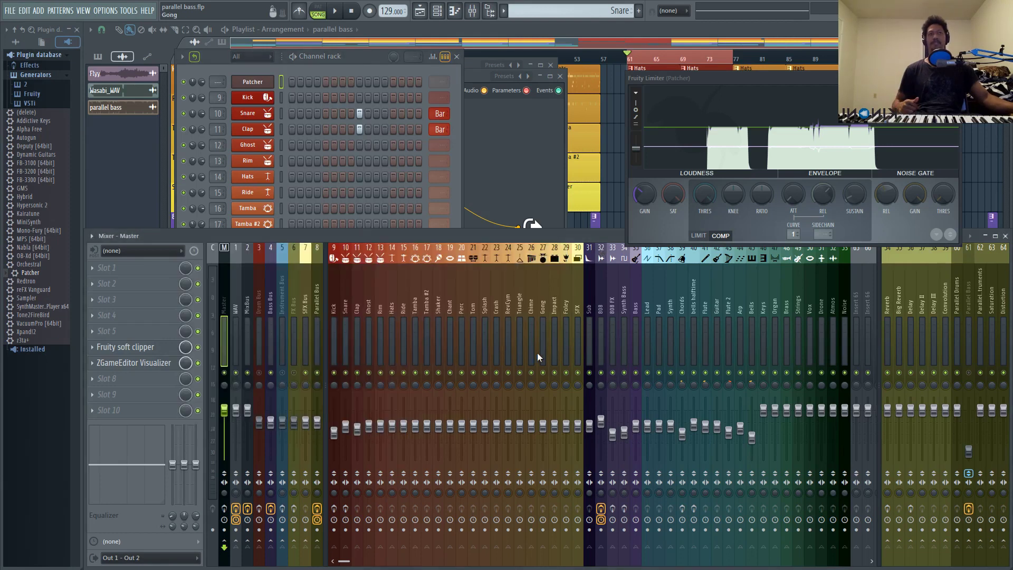
pyautogui.click(520, 144)
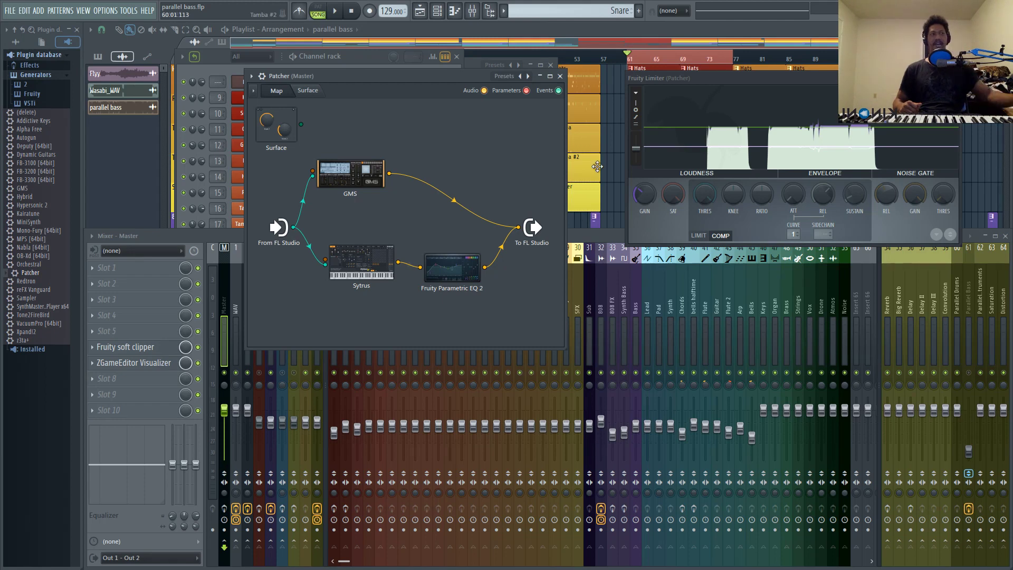
pyautogui.click(604, 241)
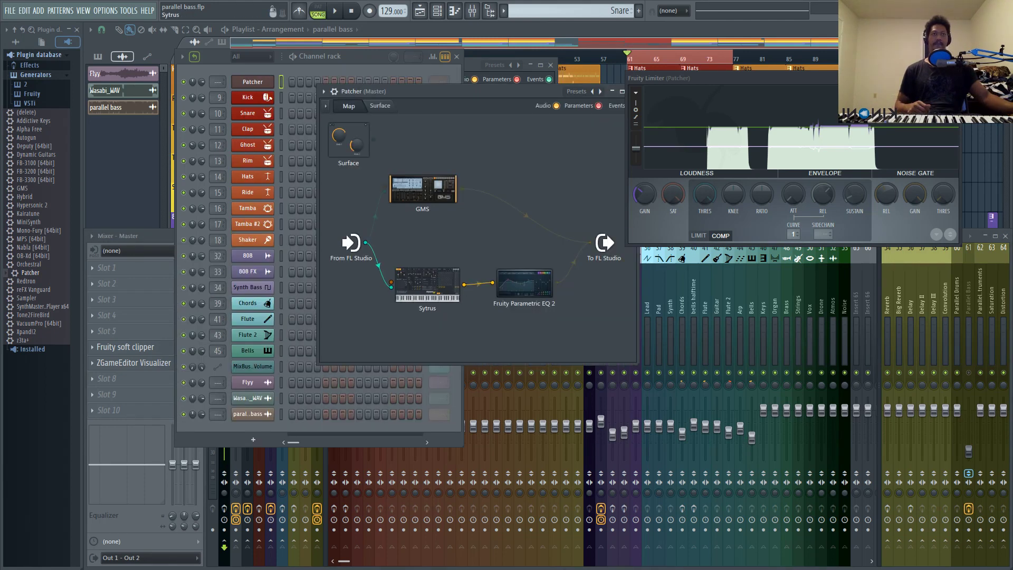
# - Move GMS slightly higher in the Patcher map and space Sytrus and Fruity Parametric EQ 2 side by side below it
pyautogui.moveTo(426, 285); pyautogui.dragTo(422, 314)
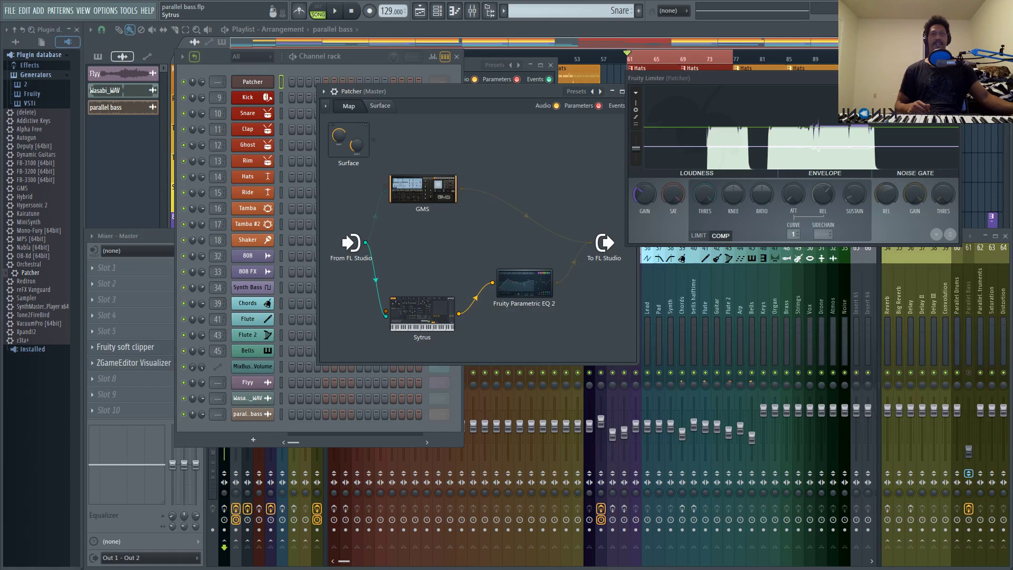
pyautogui.moveTo(444, 196); pyautogui.dragTo(438, 183)
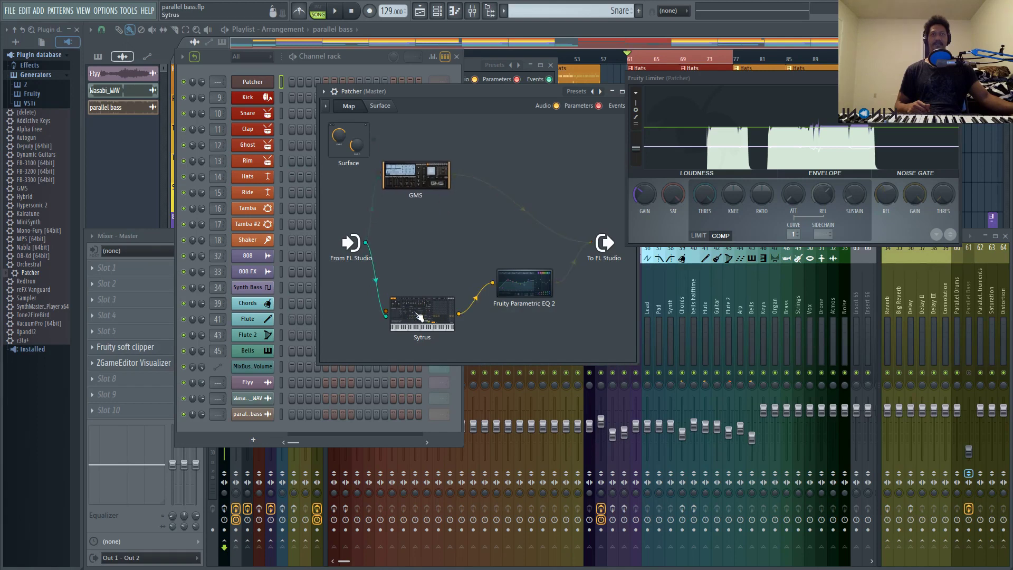
pyautogui.moveTo(419, 317); pyautogui.dragTo(423, 298)
pyautogui.moveTo(499, 270); pyautogui.dragTo(510, 276)
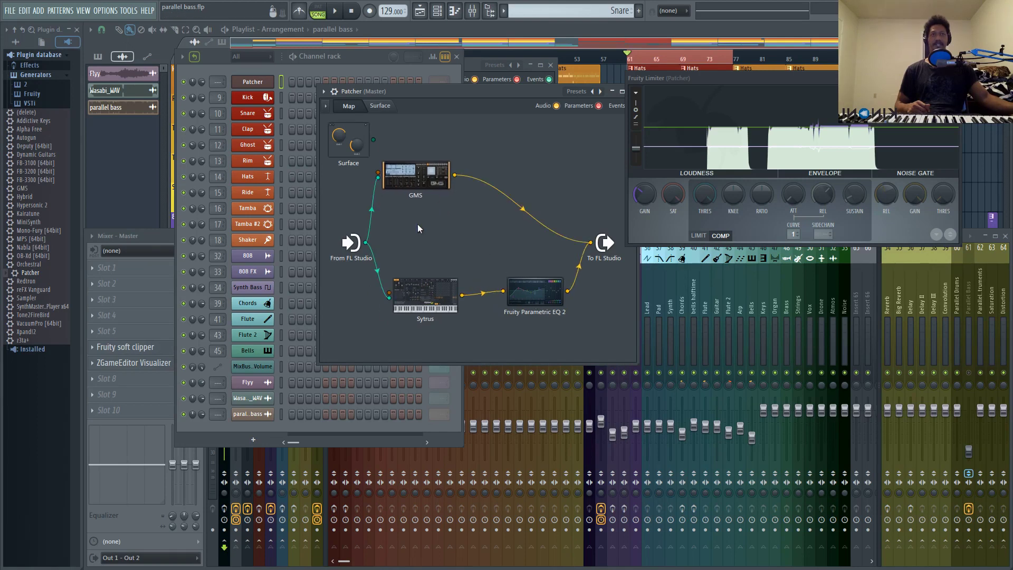
# - Center GMS above the Sytrus and Fruity Parametric EQ 2 chain, and raise both chain modules to the same level
pyautogui.moveTo(425, 303); pyautogui.dragTo(427, 314)
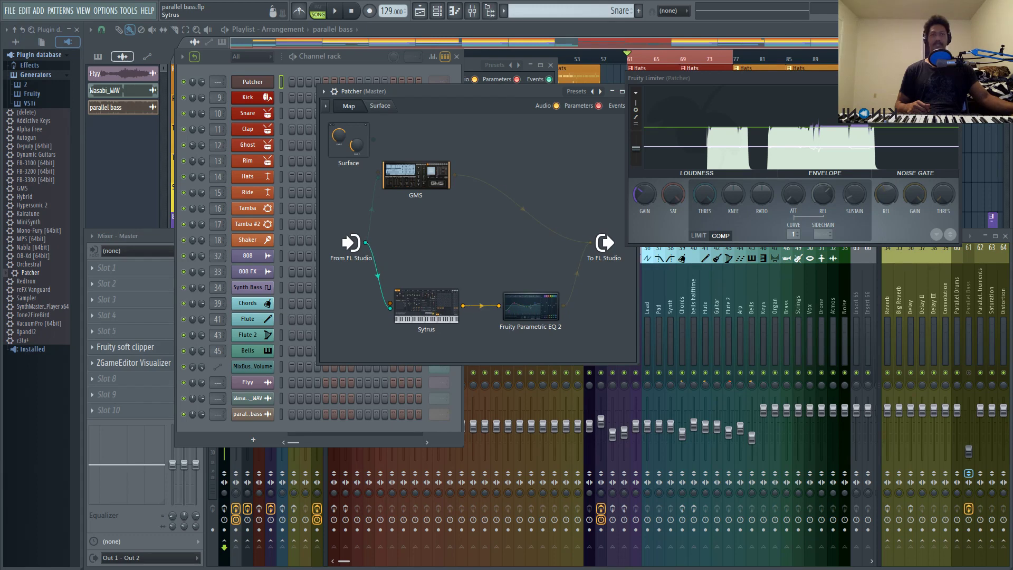
pyautogui.moveTo(429, 181); pyautogui.dragTo(480, 189)
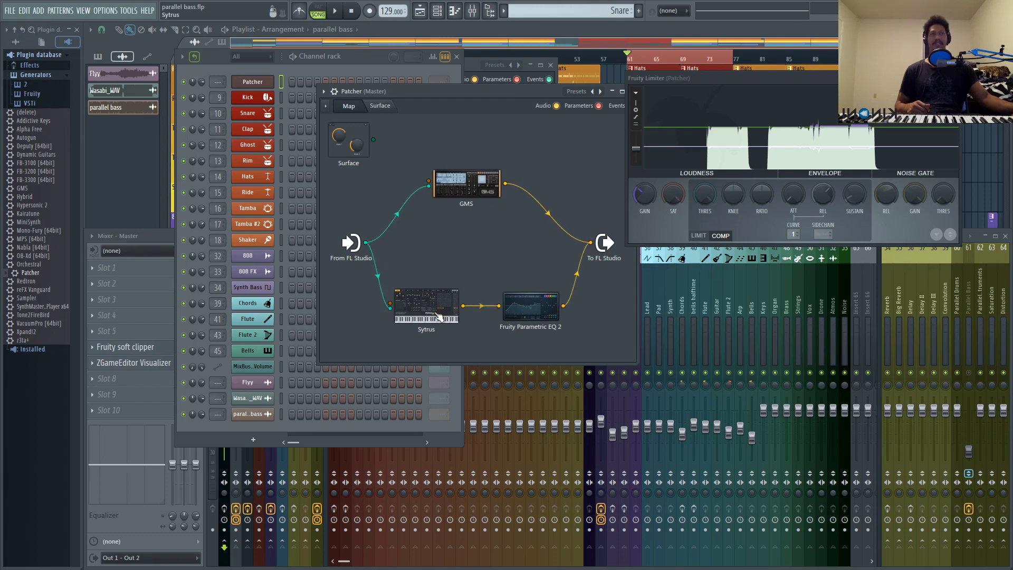
pyautogui.moveTo(438, 316); pyautogui.dragTo(438, 297)
pyautogui.moveTo(529, 306); pyautogui.dragTo(526, 291)
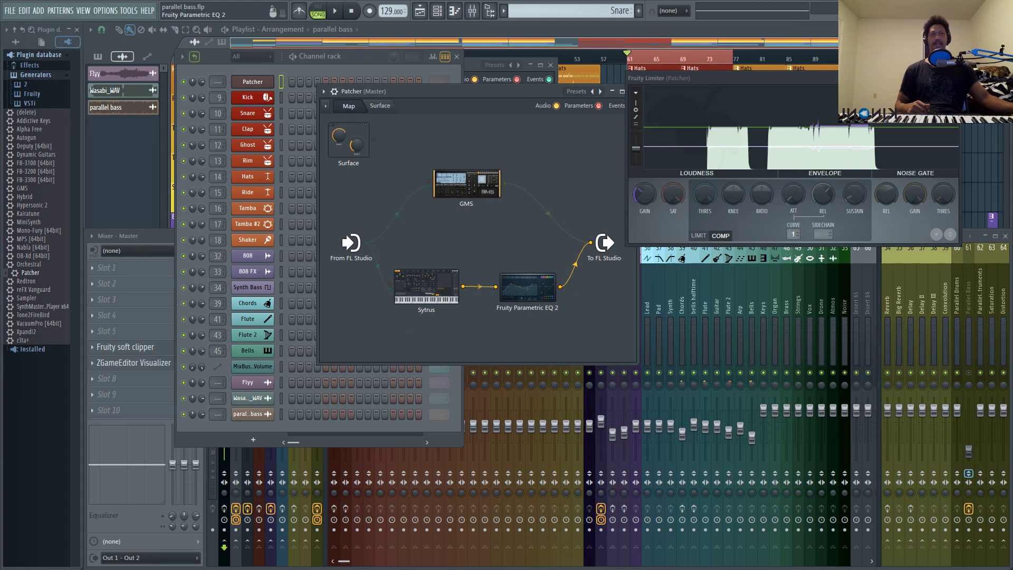
pyautogui.click(487, 202)
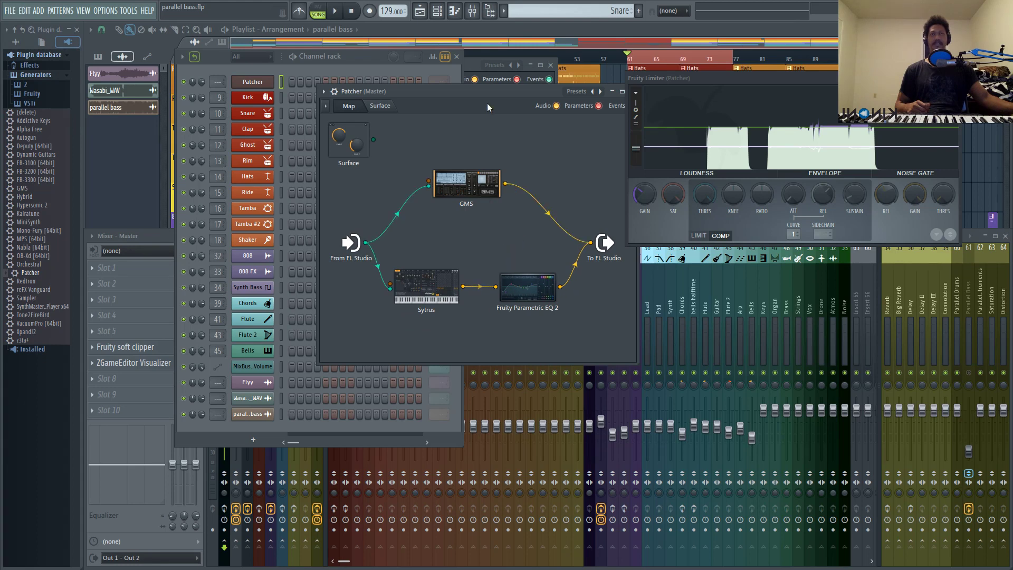
# - Close the Patcher instrument window and move the Fruity Limiter window beside the channel rack
pyautogui.moveTo(480, 91); pyautogui.dragTo(454, 102)
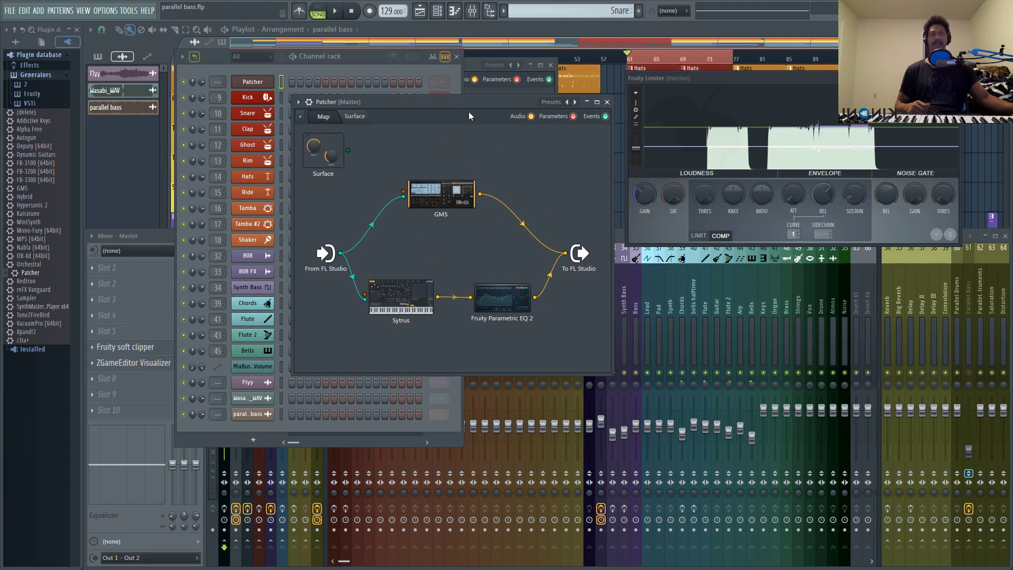
pyautogui.moveTo(456, 98); pyautogui.dragTo(451, 75)
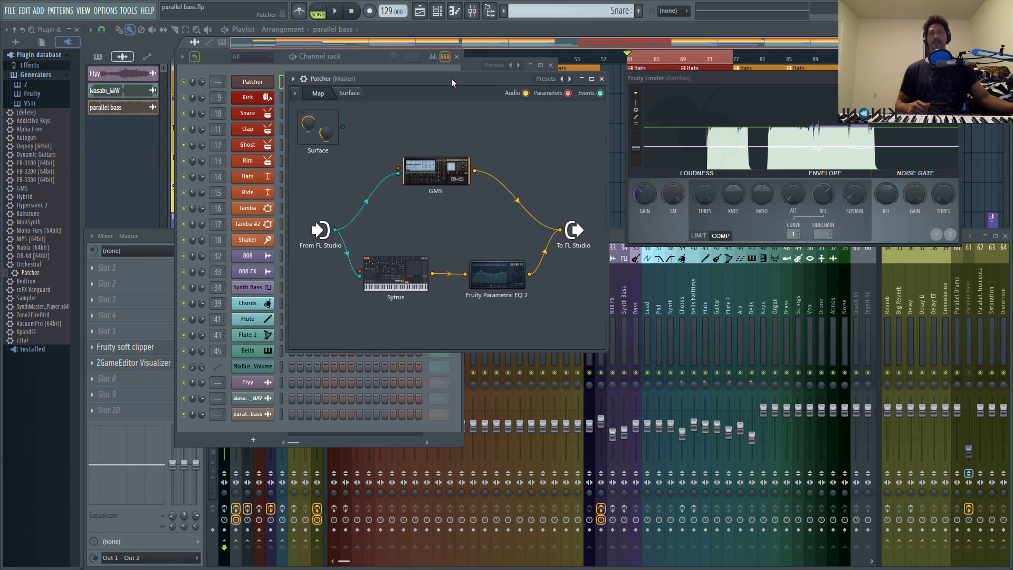
pyautogui.click(602, 78)
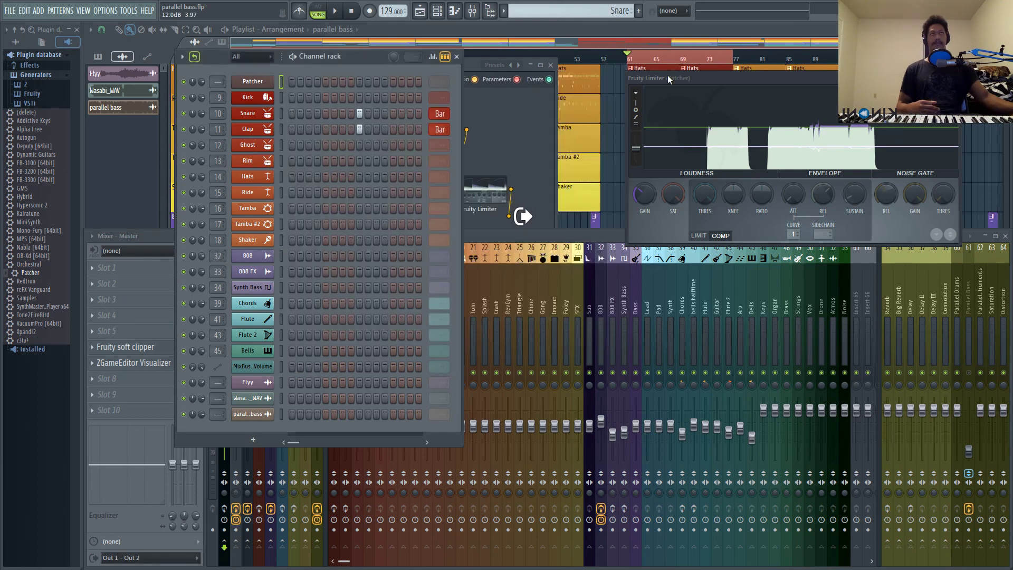
pyautogui.moveTo(692, 79); pyautogui.dragTo(464, 100)
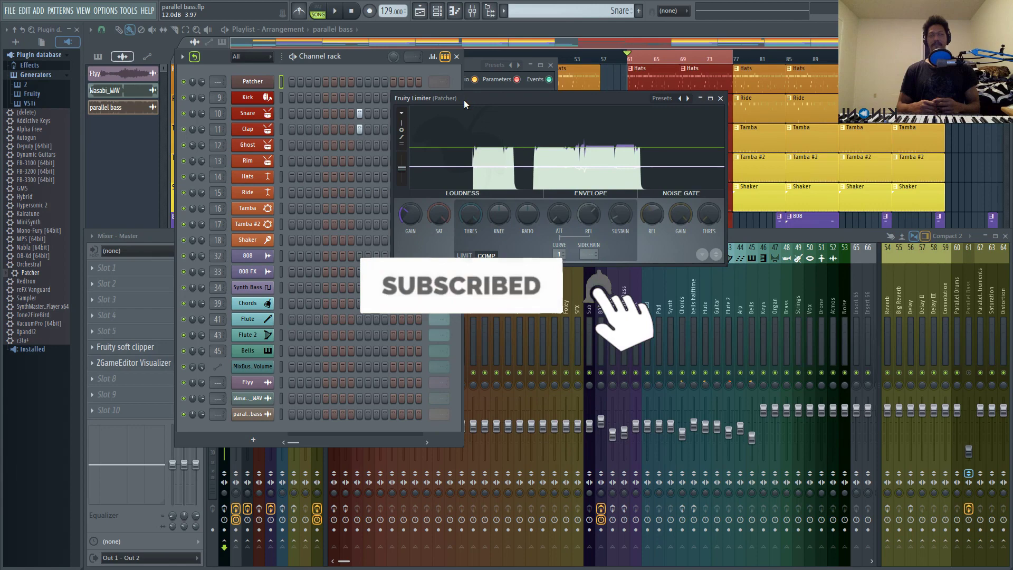